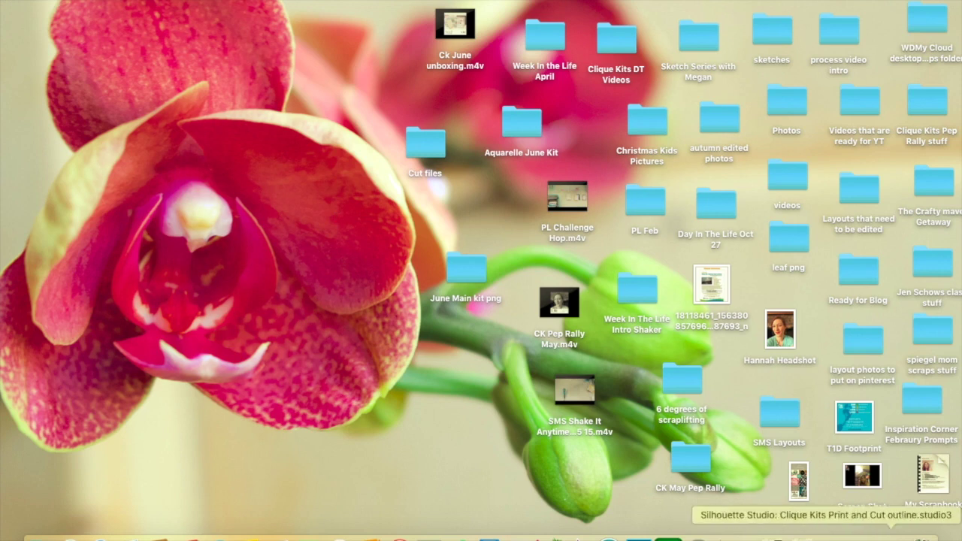
Switch to Silhouette Studio with the Clique Kits Print and Cut outline document and start opening another file
left_click(825, 537)
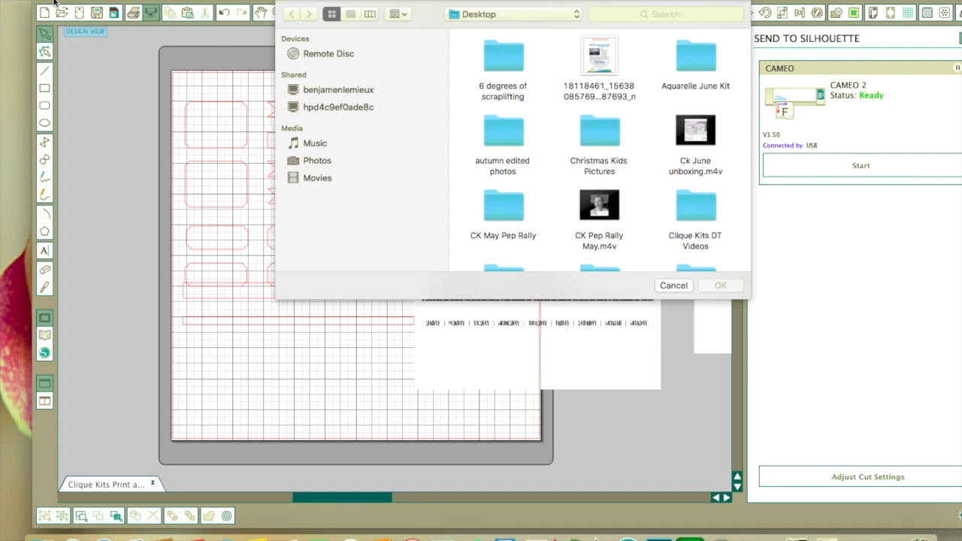
left_click_drag(406, 4, 348, 2)
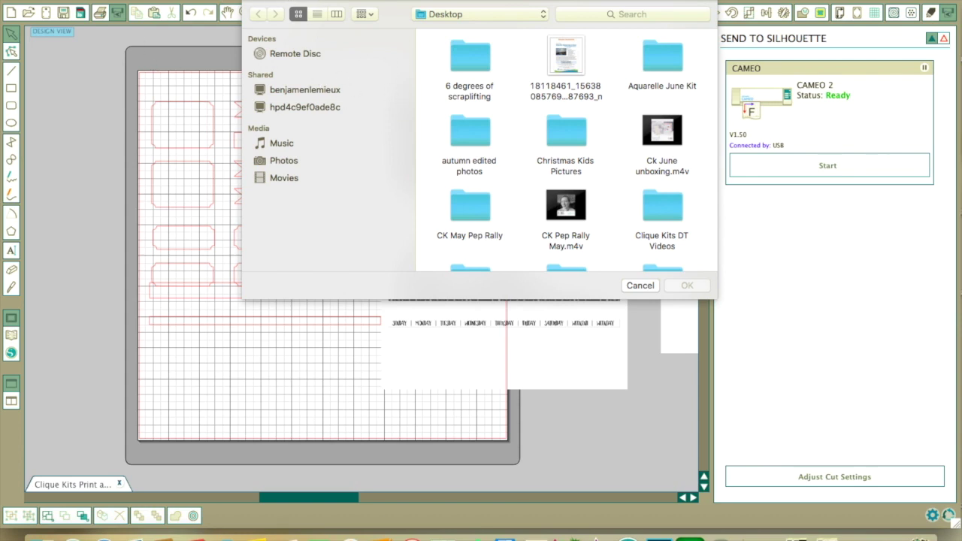
left_click(137, 2)
left_click(137, 3)
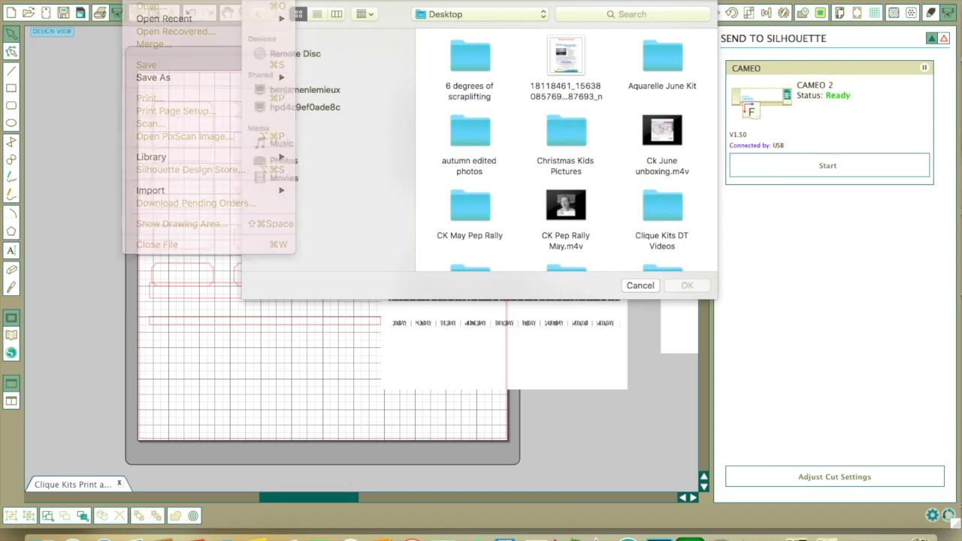
Find the Cut files folder on the Desktop and open it in the file chooser
scroll(552, 203, "down", 8)
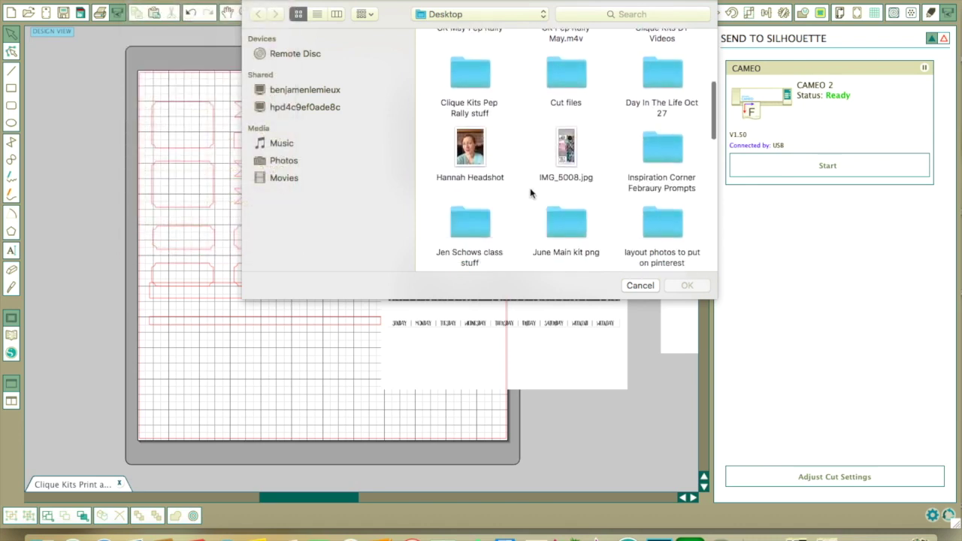
scroll(531, 194, "down", 15)
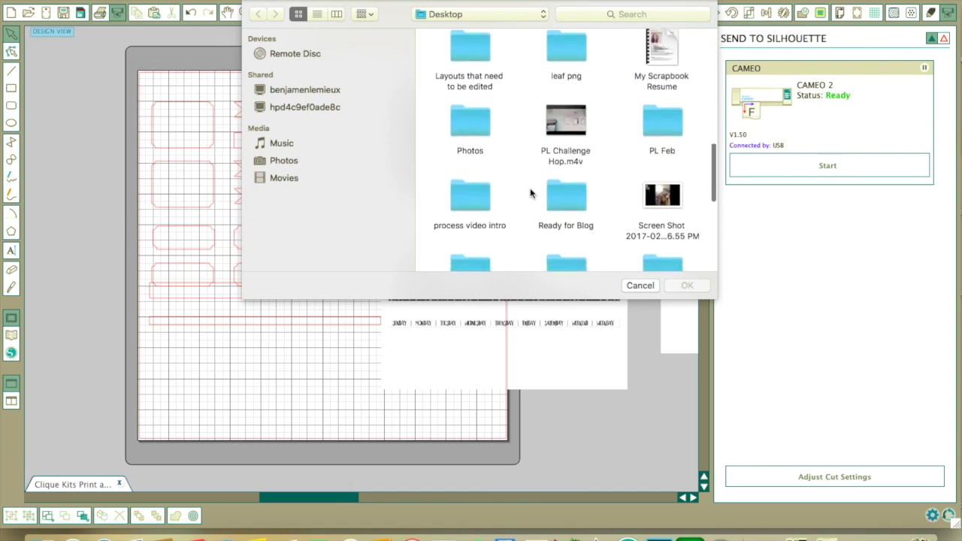
scroll(531, 194, "up", 20)
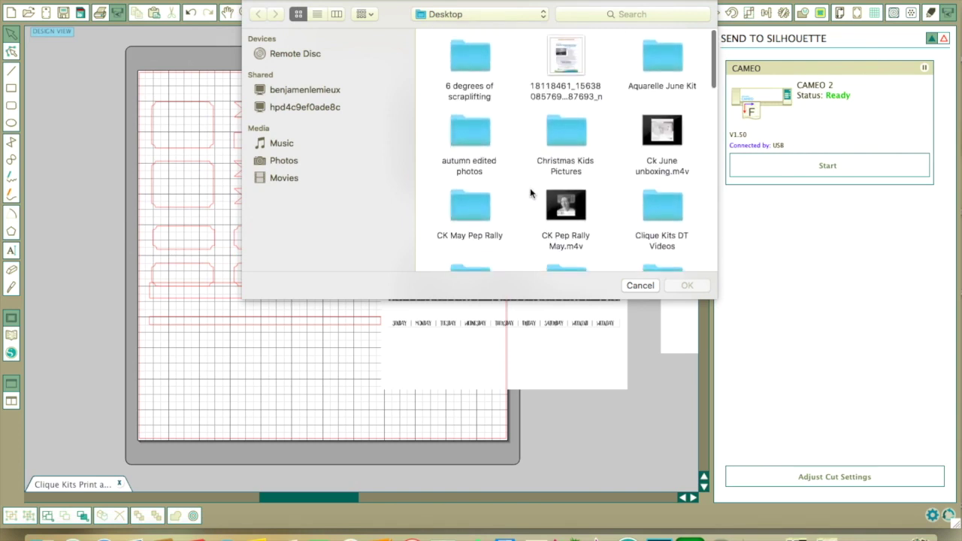
scroll(531, 194, "down", 6)
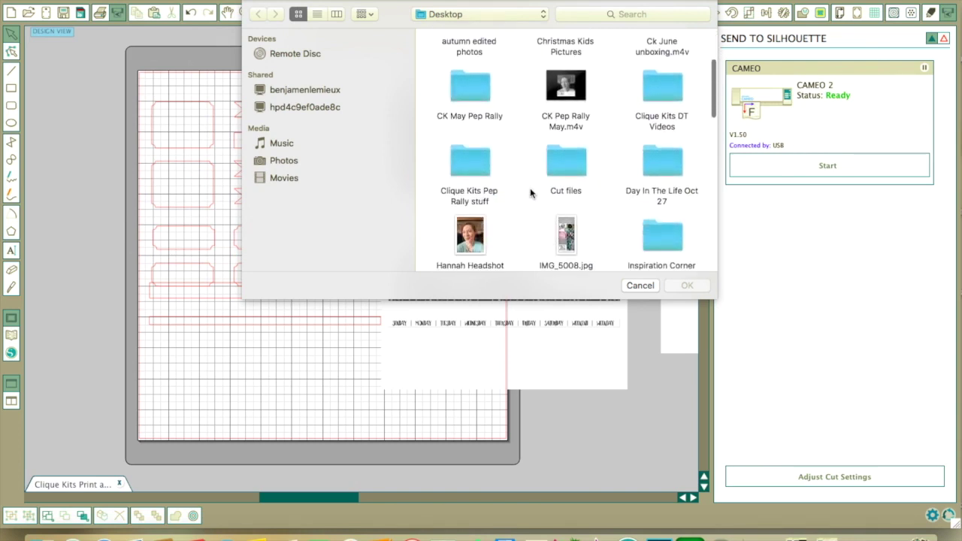
scroll(530, 194, "down", 5)
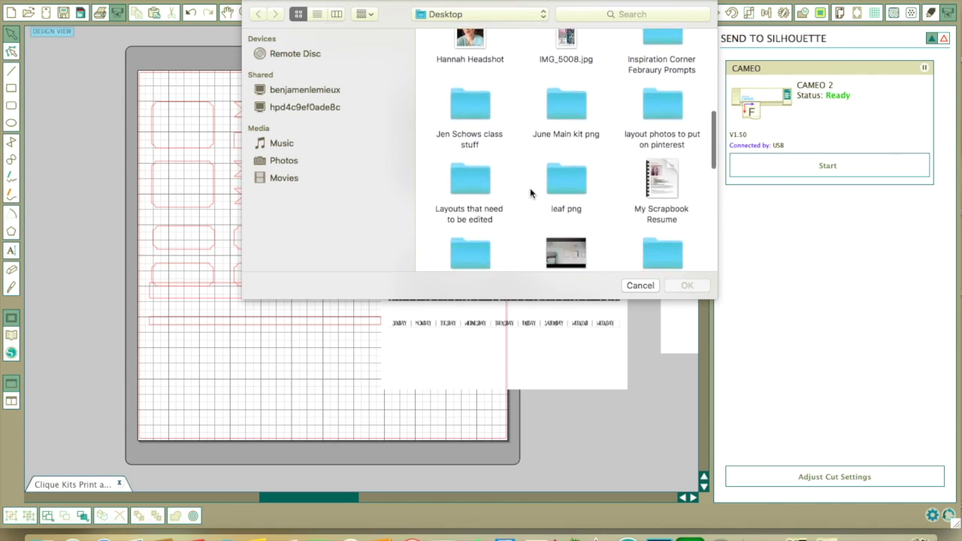
scroll(530, 194, "down", 7)
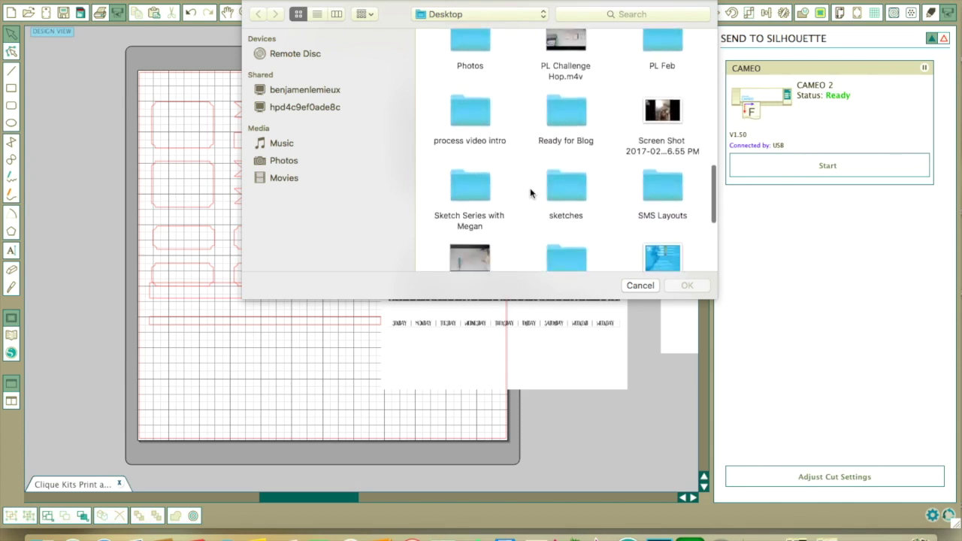
scroll(531, 194, "down", 4)
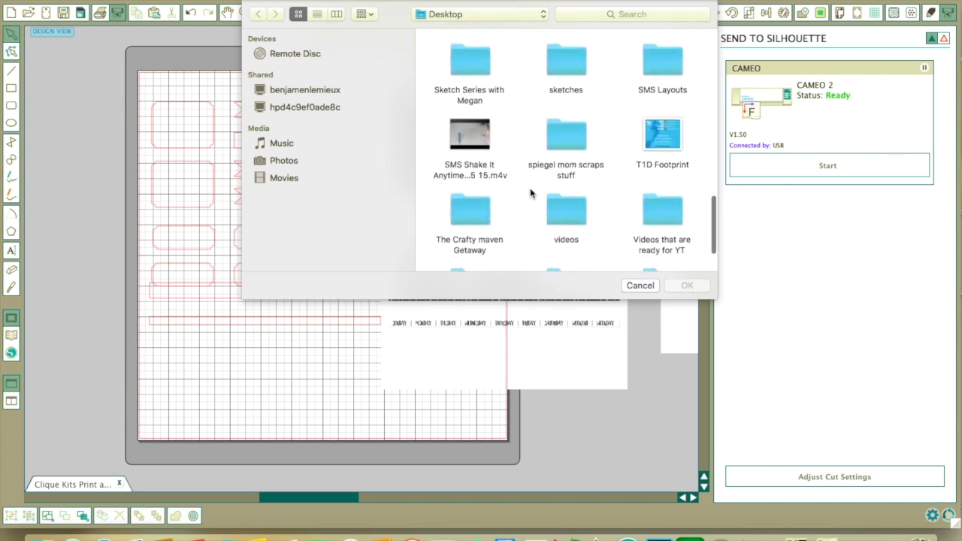
scroll(531, 194, "down", 2)
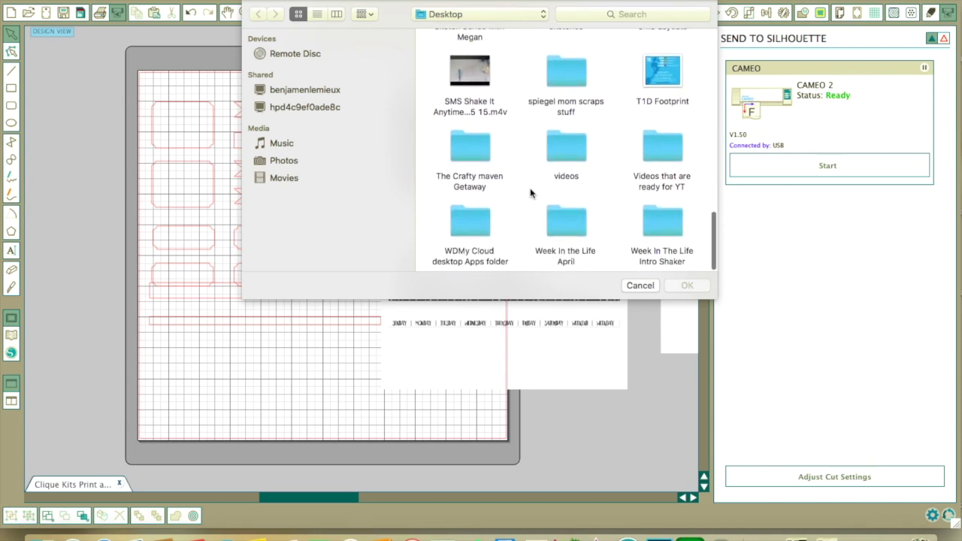
scroll(531, 194, "up", 7)
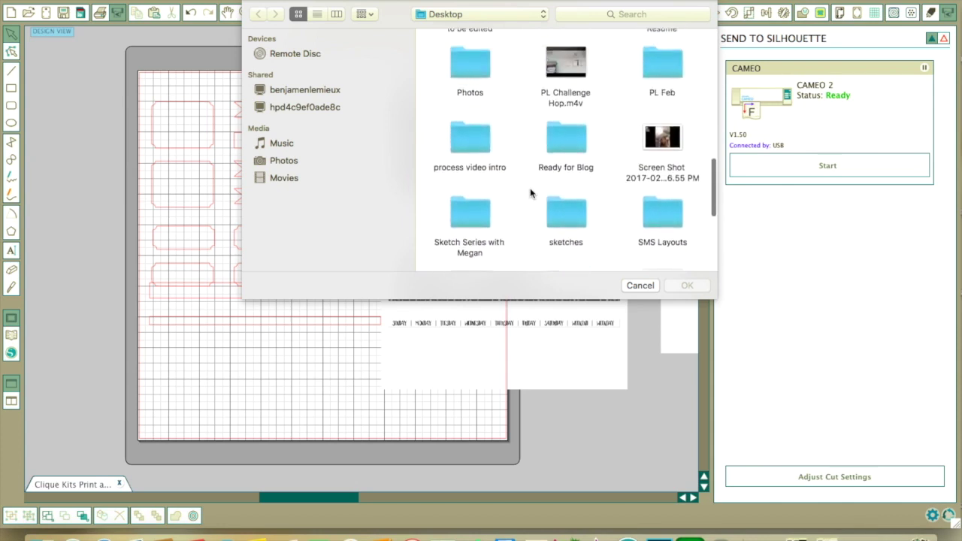
scroll(531, 194, "up", 6)
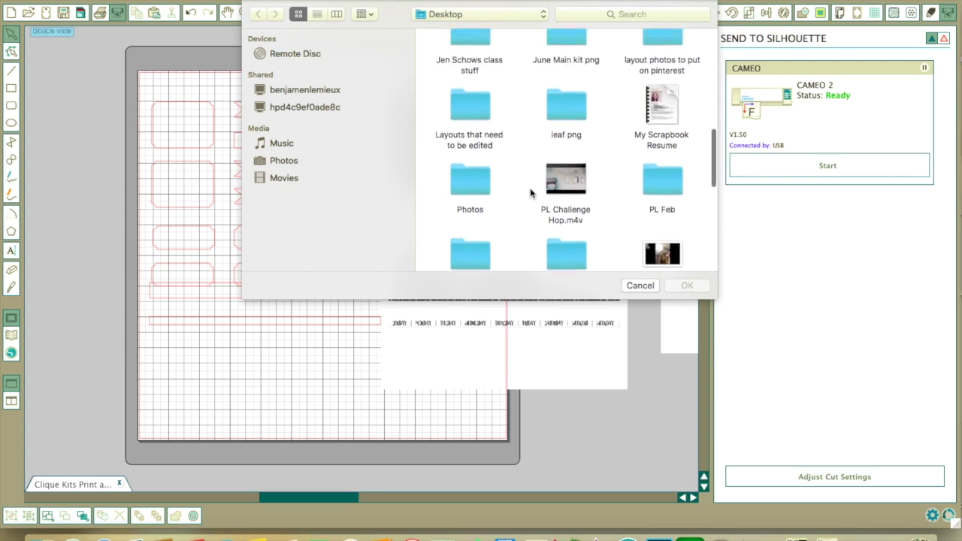
scroll(611, 79, "up", 3)
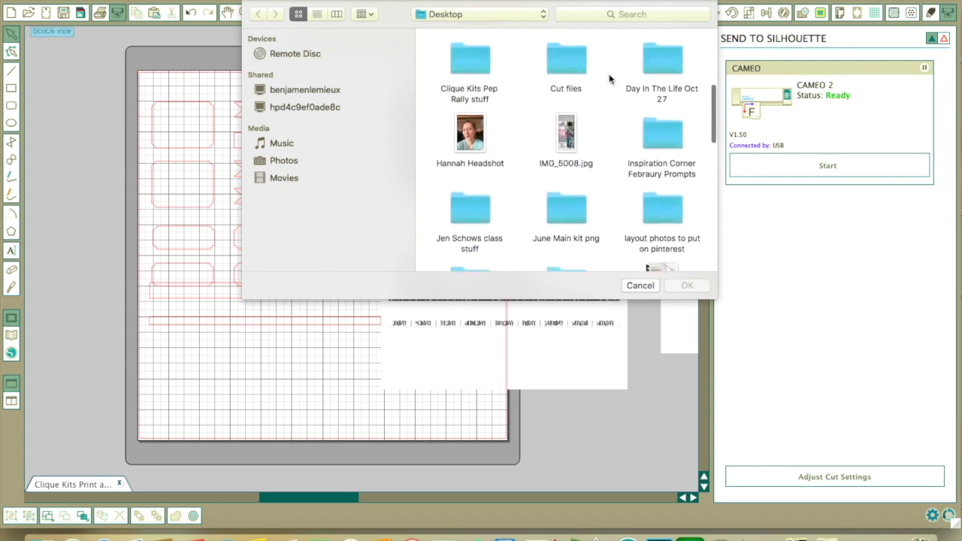
scroll(610, 79, "up", 1)
double_click(564, 109)
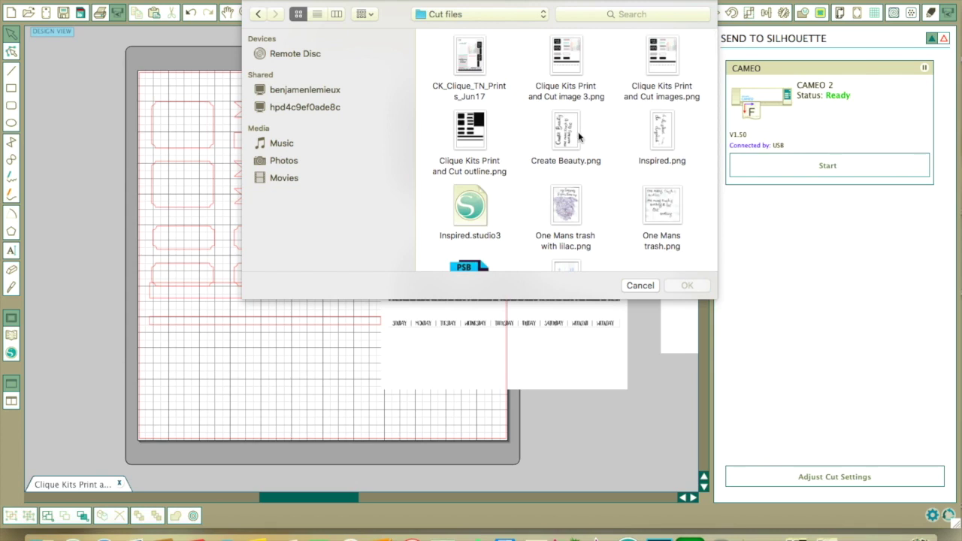
Open the image Clique Kits Print and Cut outline.png from the Cut files folder
scroll(576, 130, "down", 3)
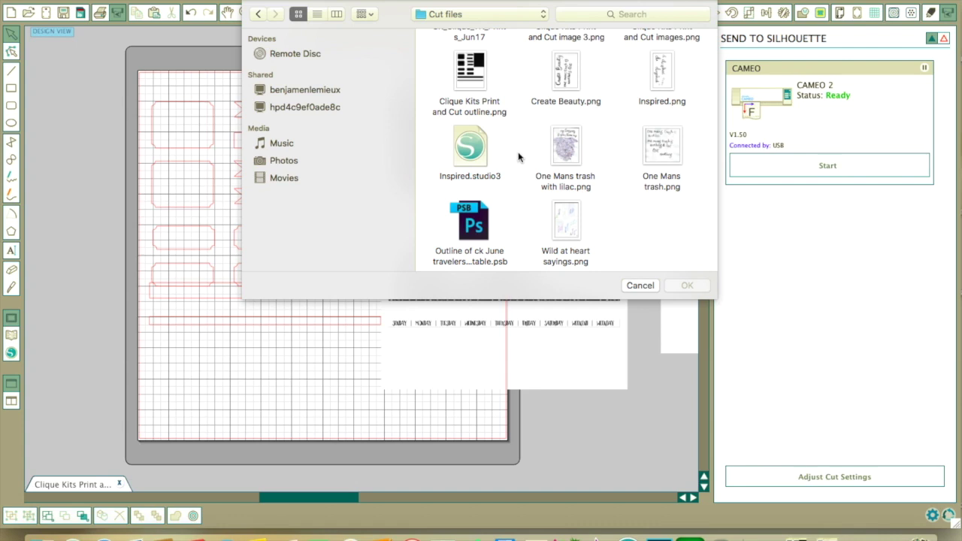
scroll(519, 156, "up", 1)
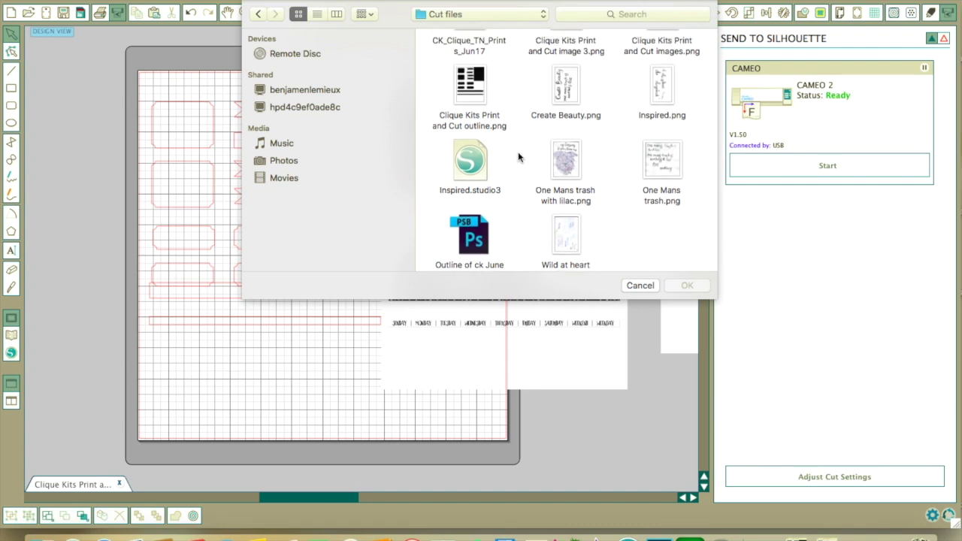
scroll(518, 156, "up", 1)
scroll(519, 156, "up", 3)
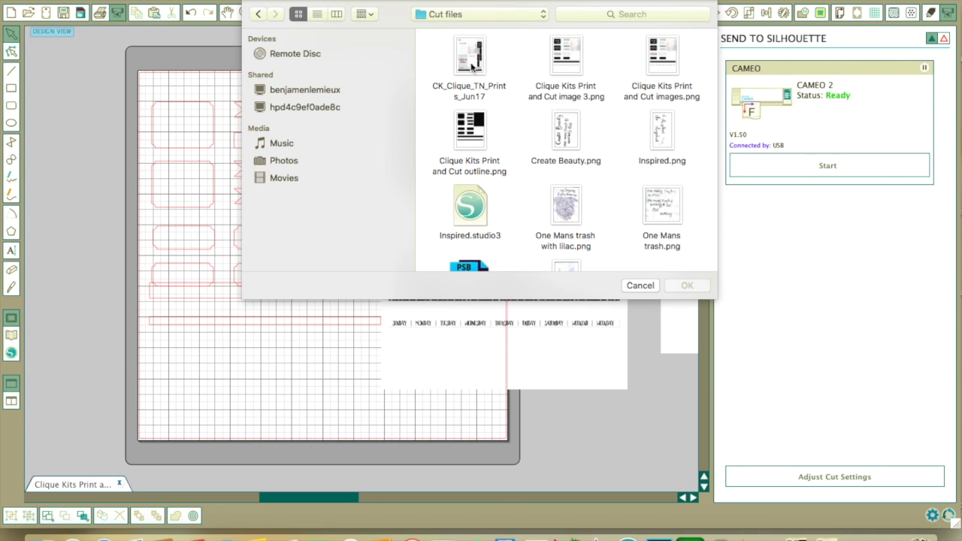
left_click(473, 135)
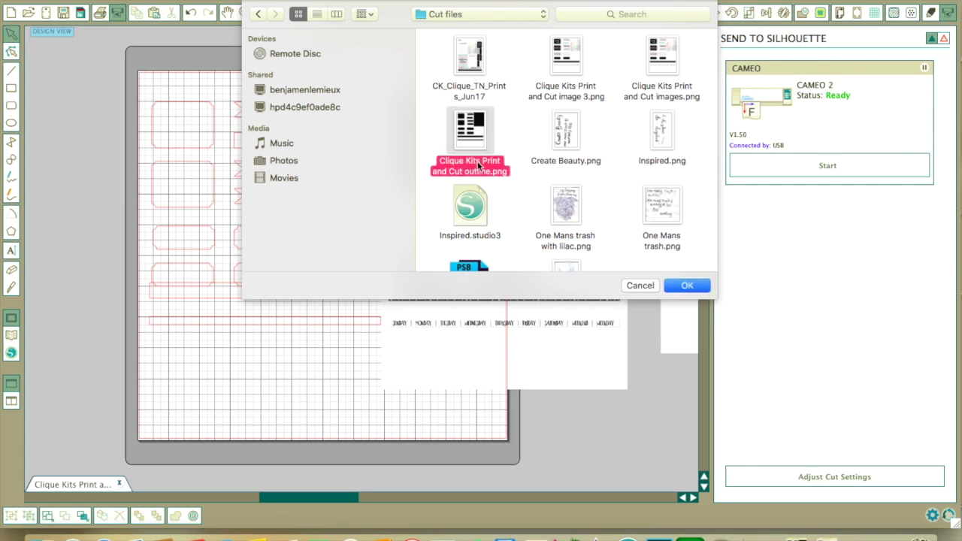
scroll(578, 207, "down", 2)
scroll(578, 204, "down", 2)
scroll(586, 214, "up", 3)
left_click(687, 286)
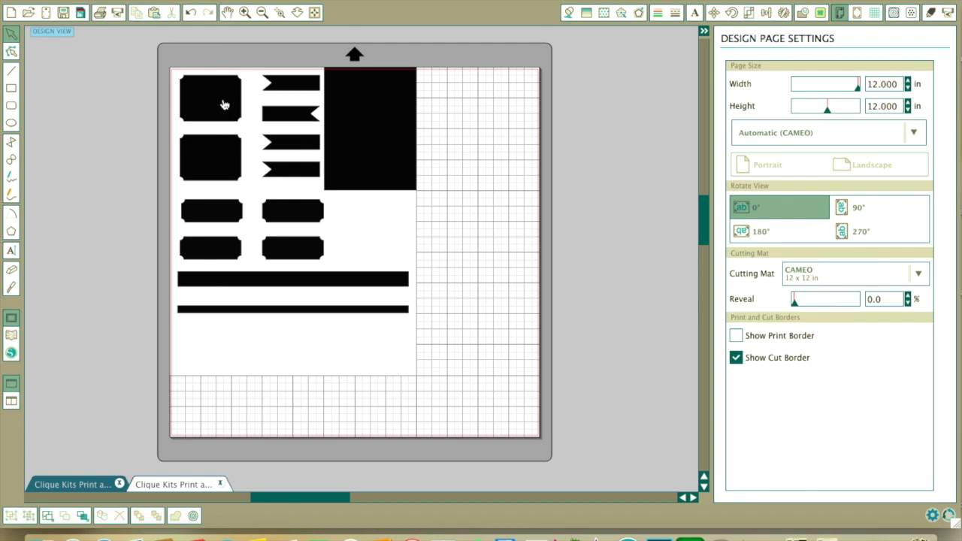
Open the image Clique Kits Print and Cut image 3.png as another document
scroll(224, 105, "right", 1)
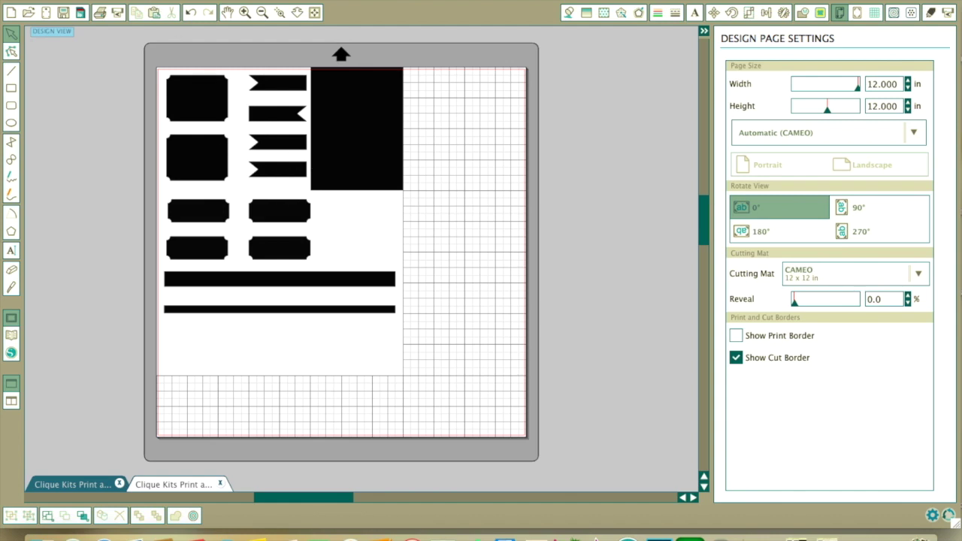
left_click(139, 0)
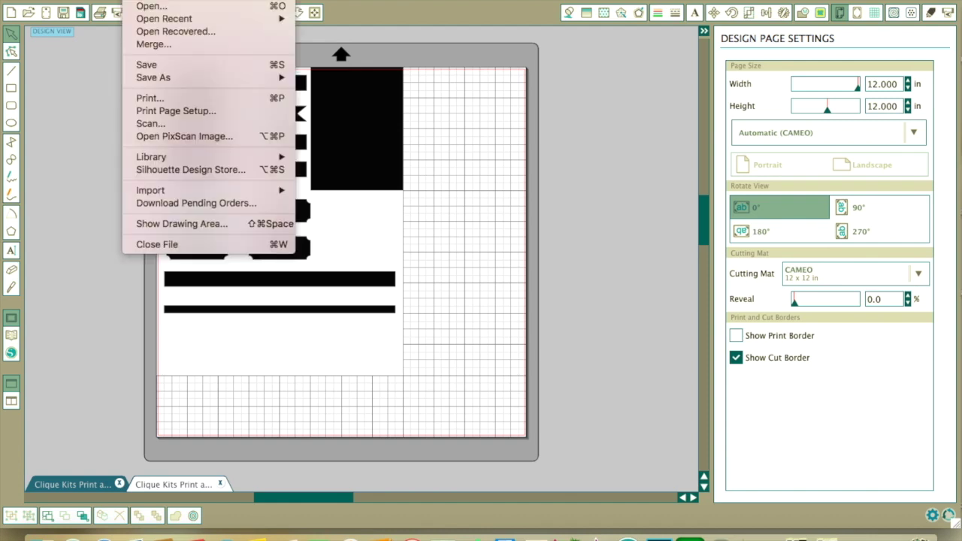
left_click(151, 7)
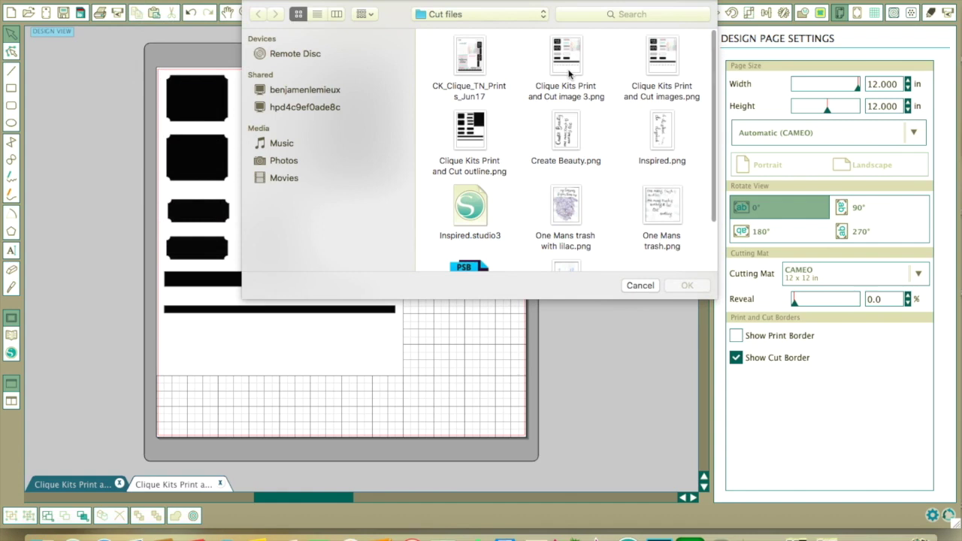
left_click(557, 58)
left_click(689, 287)
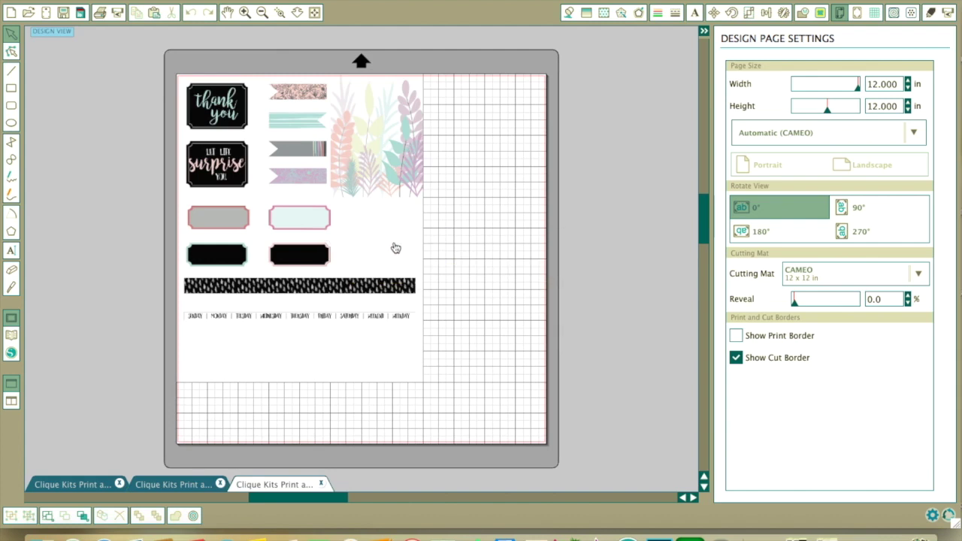
Copy the colored print image and paste it into the document with the black outline shapes
right_click(325, 183)
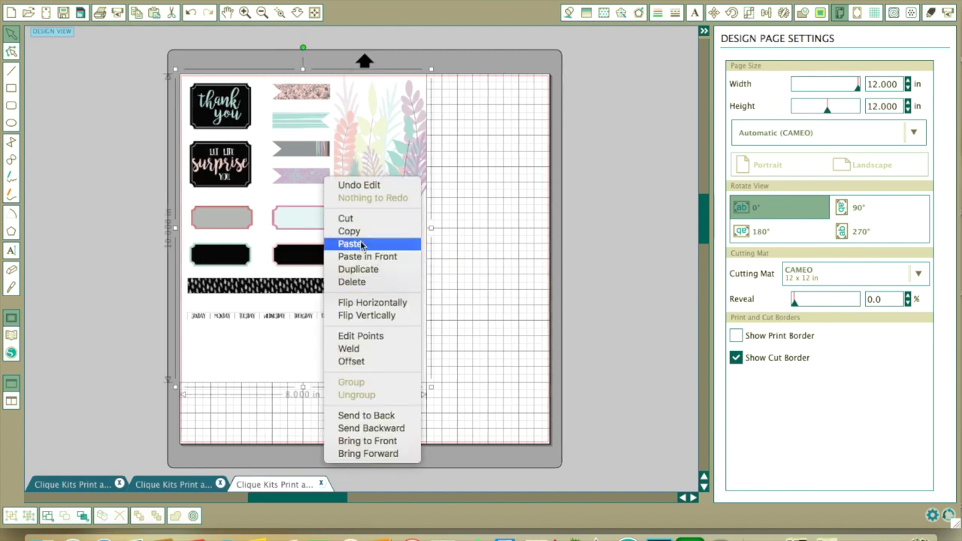
left_click(352, 232)
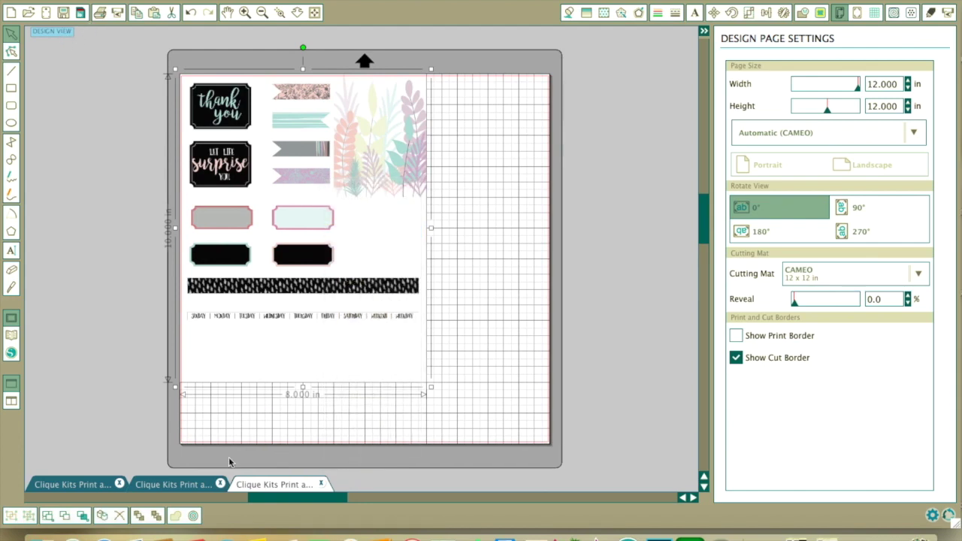
left_click(189, 485)
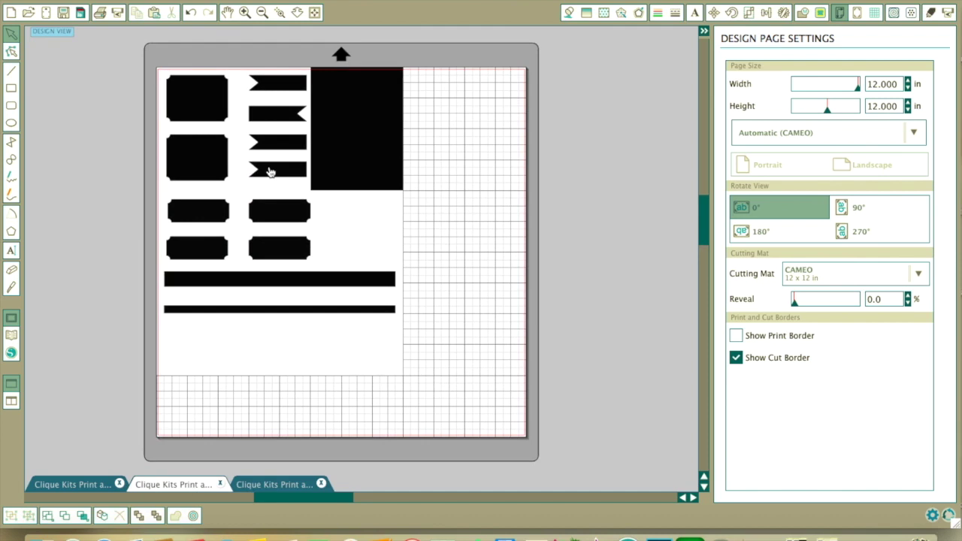
right_click(549, 164)
left_click(579, 225)
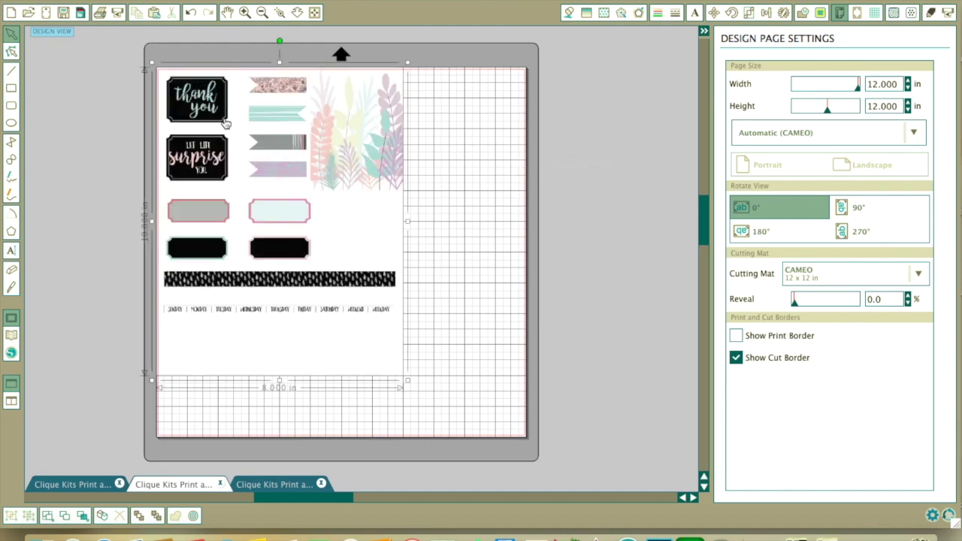
Move the pasted print image off to the right of the black outline image, and nudge the outline image slightly down and right
left_click_drag(284, 179, 613, 183)
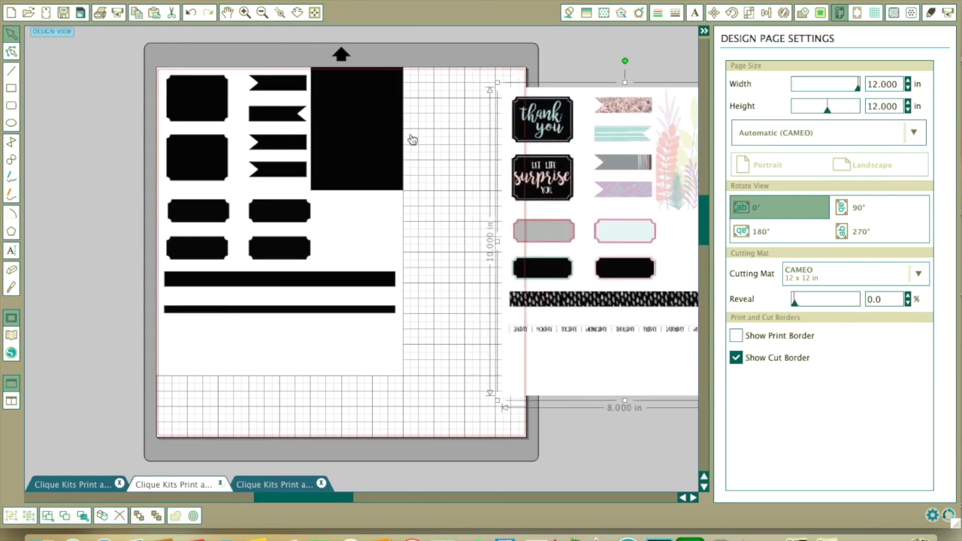
left_click(224, 126)
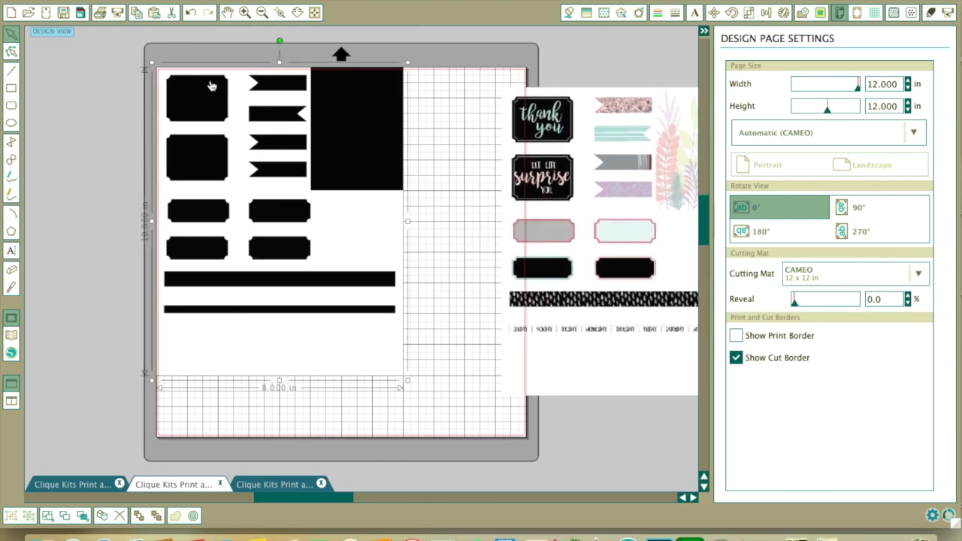
left_click_drag(213, 96, 216, 99)
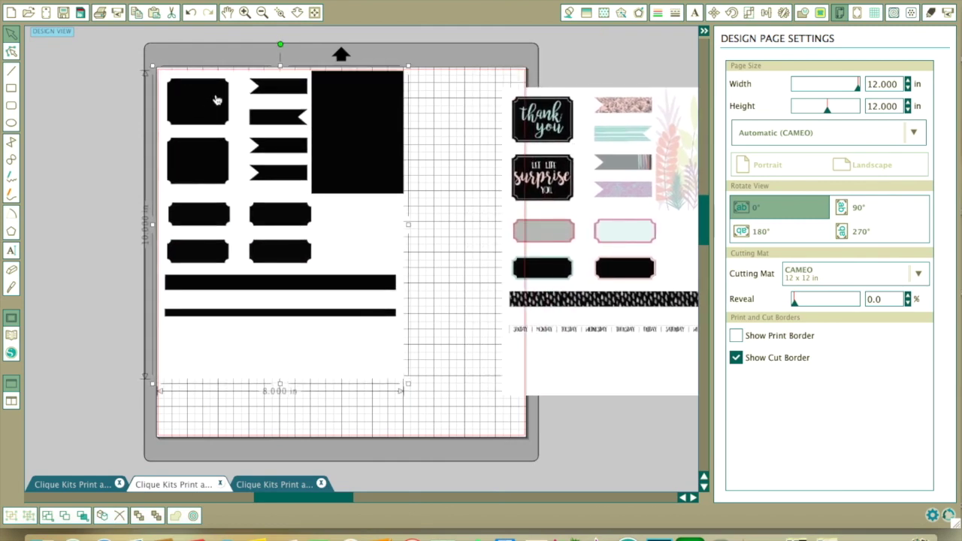
Trace the black label, banner and large rectangle shapes with a high pass filter of 191.00 and a threshold of 45.9%
left_click(821, 13)
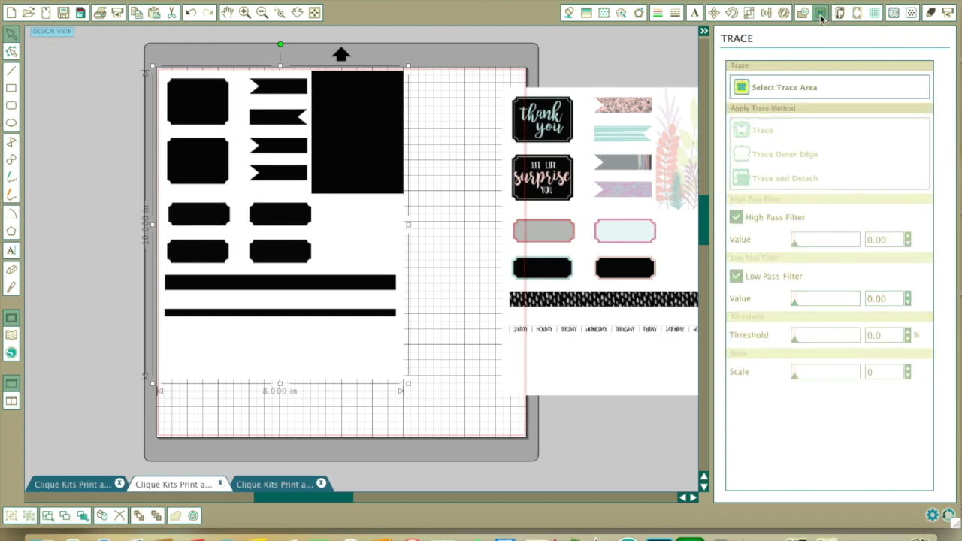
left_click(740, 89)
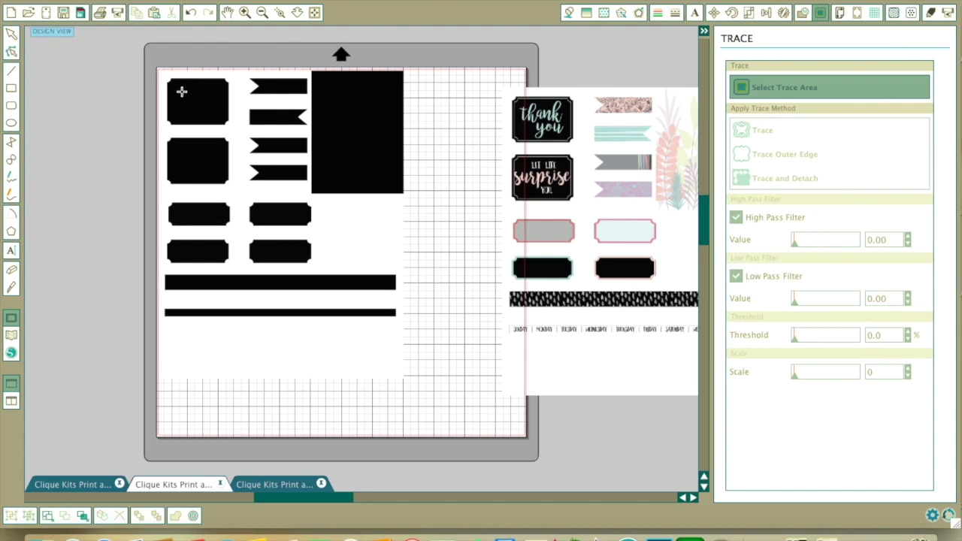
mouse_move(159, 70)
left_mouse_down()
mouse_move(197, 102)
mouse_move(351, 97)
mouse_move(409, 109)
mouse_move(406, 336)
left_mouse_up()
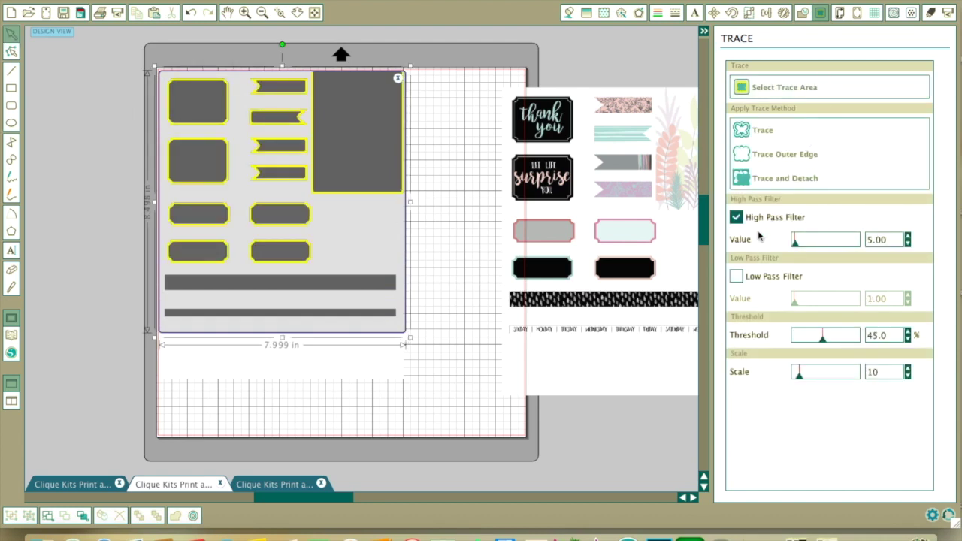
left_click_drag(797, 242, 836, 244)
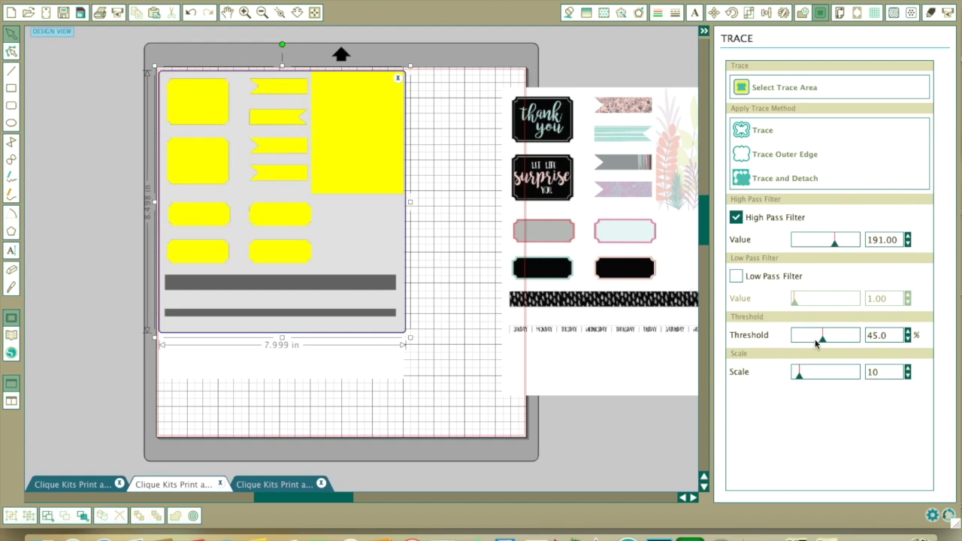
left_click_drag(822, 342, 825, 342)
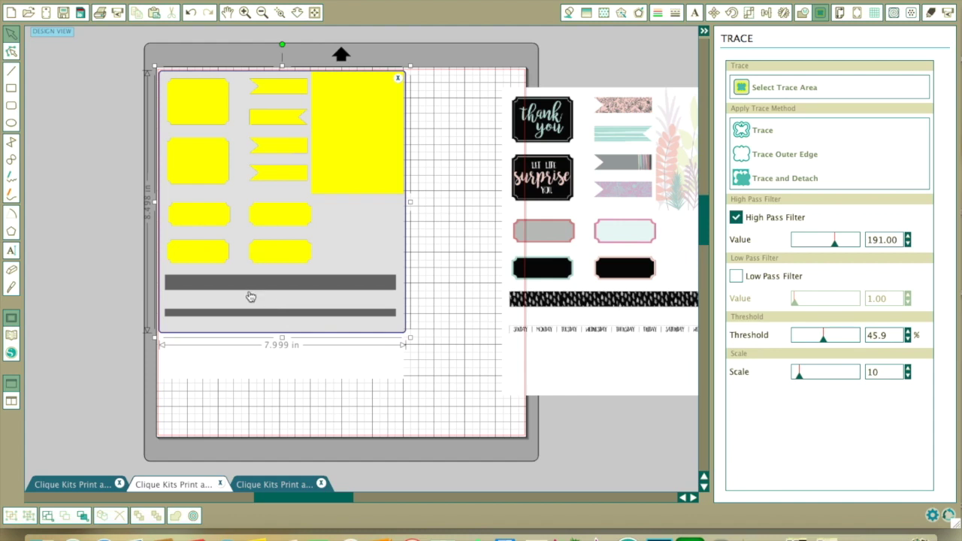
left_click(742, 131)
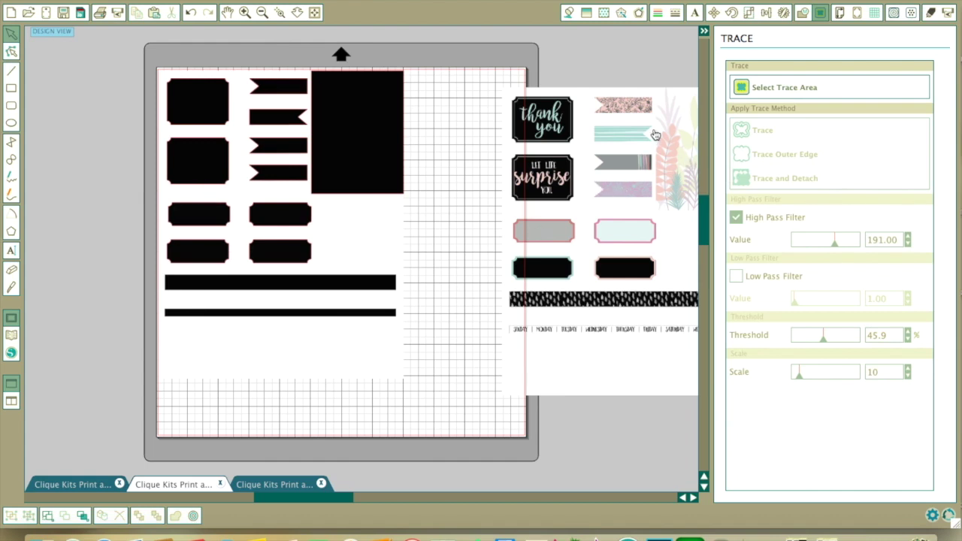
Trace the outer edges of the two long black strips with a high pass filter of 67.00
left_click(771, 89)
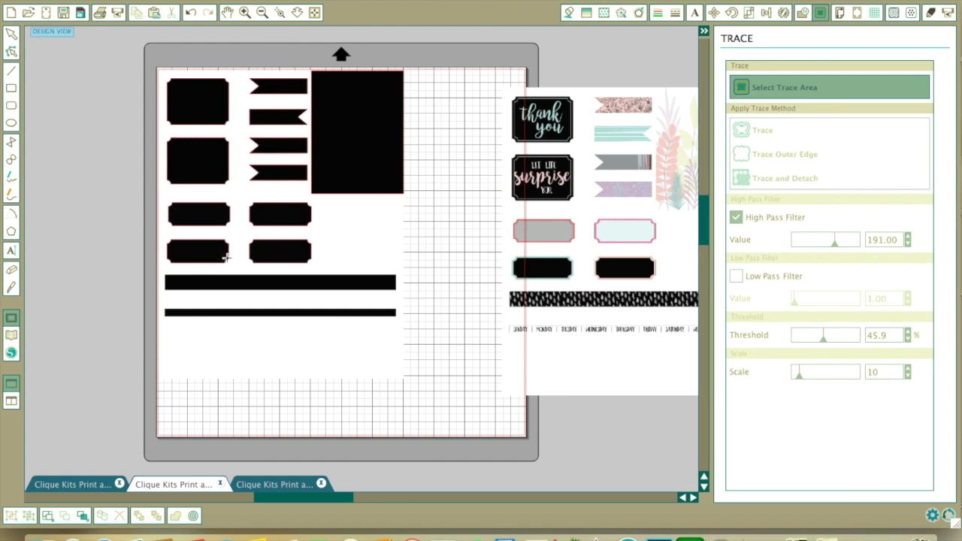
mouse_move(159, 271)
left_mouse_down()
mouse_move(385, 283)
mouse_move(412, 302)
mouse_move(404, 338)
left_mouse_up()
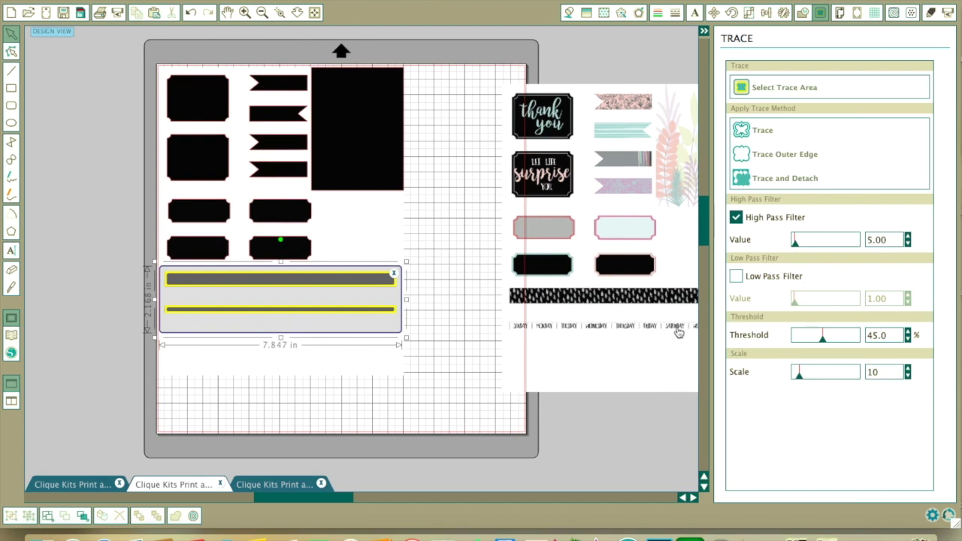
left_click_drag(795, 242, 808, 242)
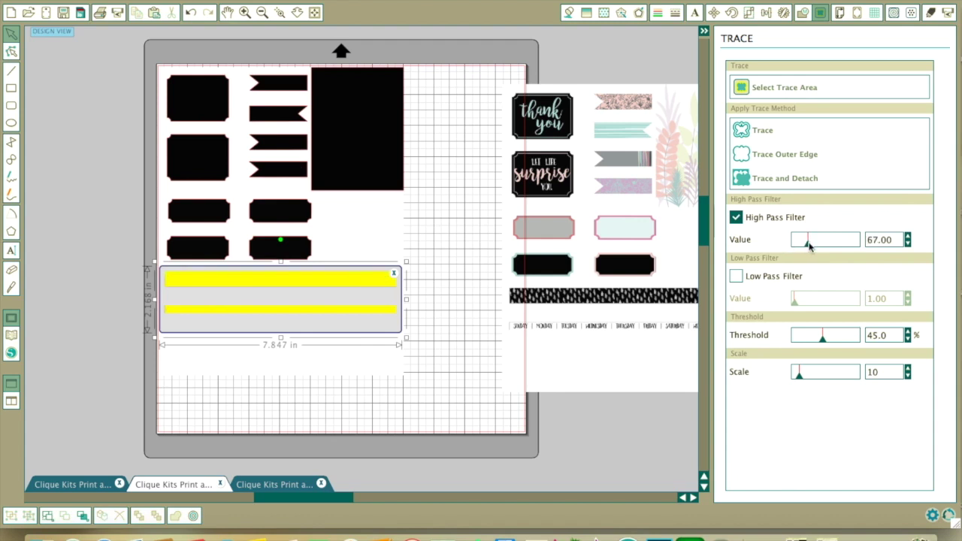
left_click(746, 155)
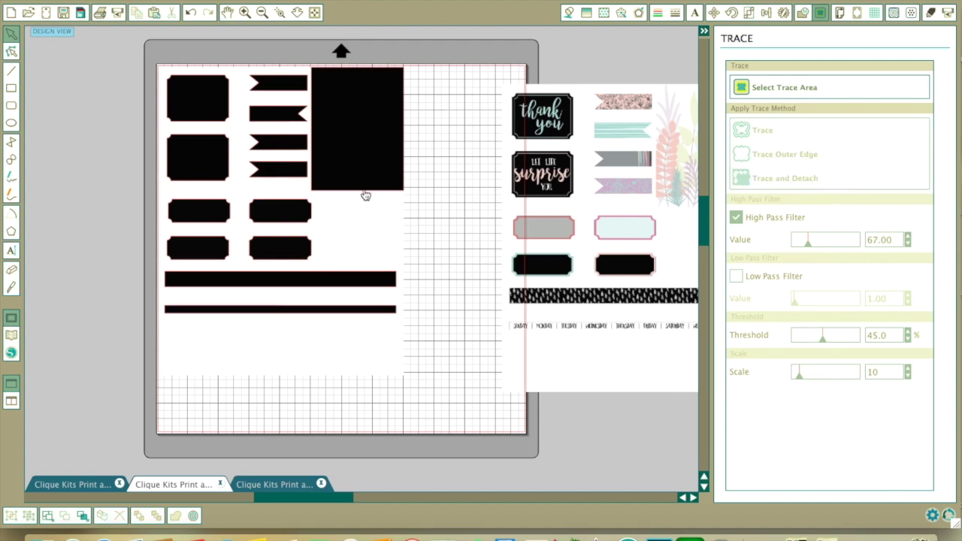
Move the black outline image away from the traced cut lines and cut it from the document
mouse_move(376, 125)
left_mouse_down()
mouse_move(492, 259)
mouse_move(652, 180)
left_mouse_up()
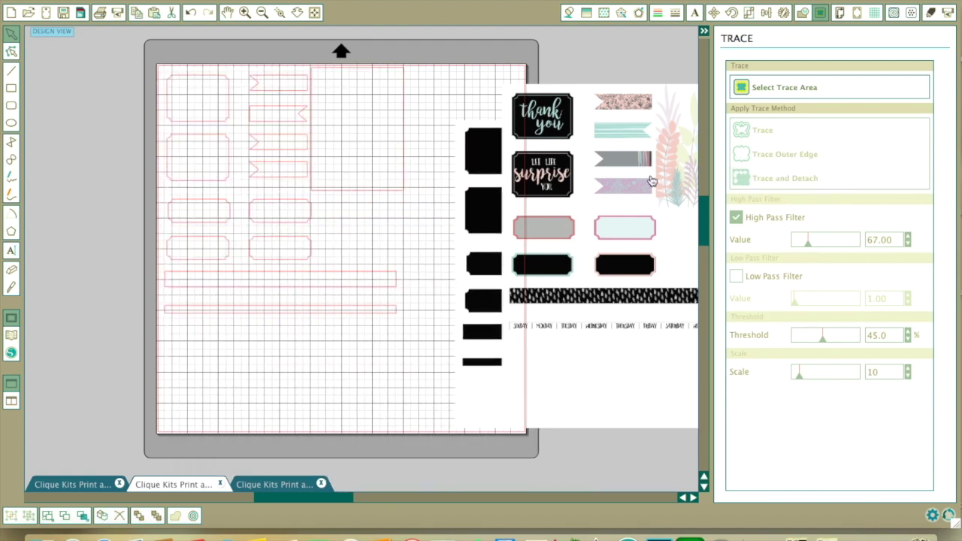
left_click(256, 117)
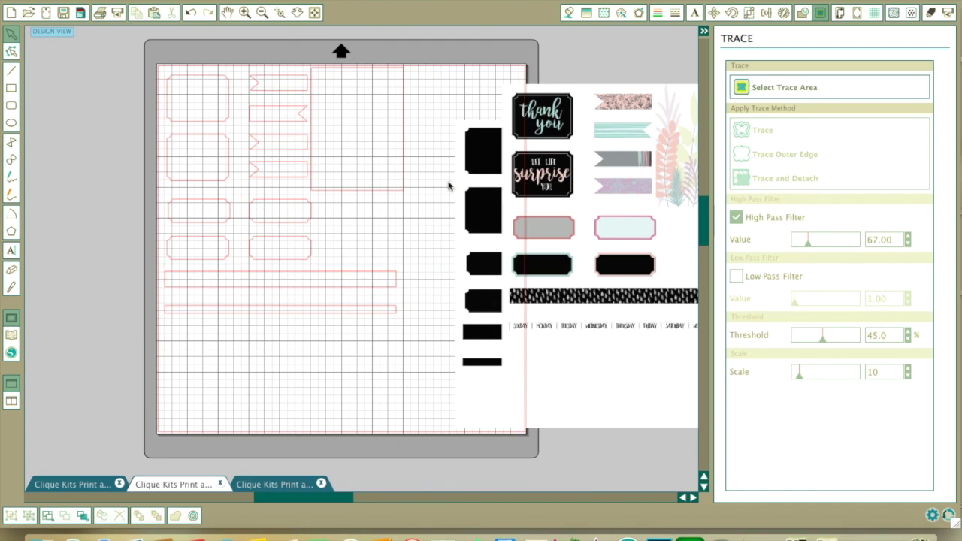
left_click(480, 163)
mouse_move(479, 164)
left_mouse_down()
mouse_move(217, 164)
mouse_move(236, 125)
left_mouse_up()
left_click_drag(408, 124, 458, 157)
right_click(456, 158)
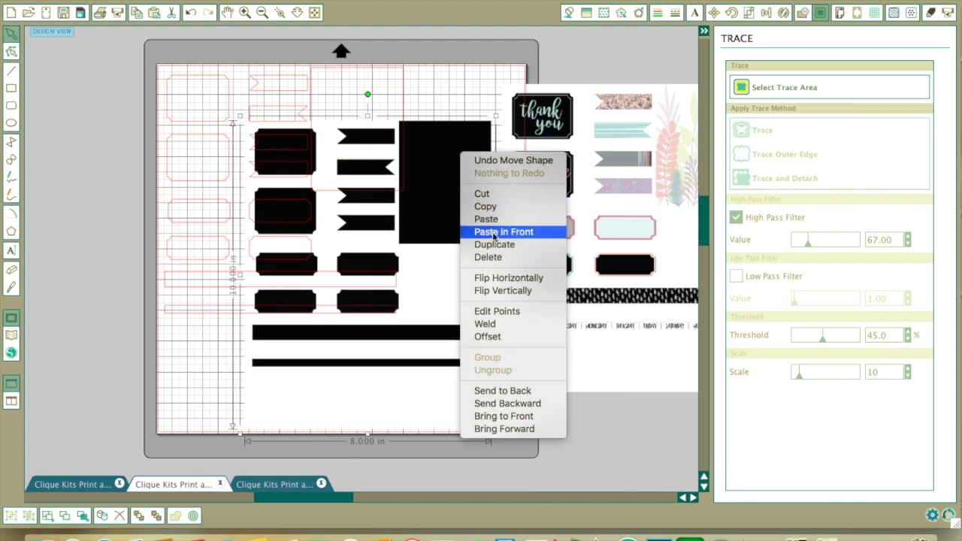
left_click(485, 195)
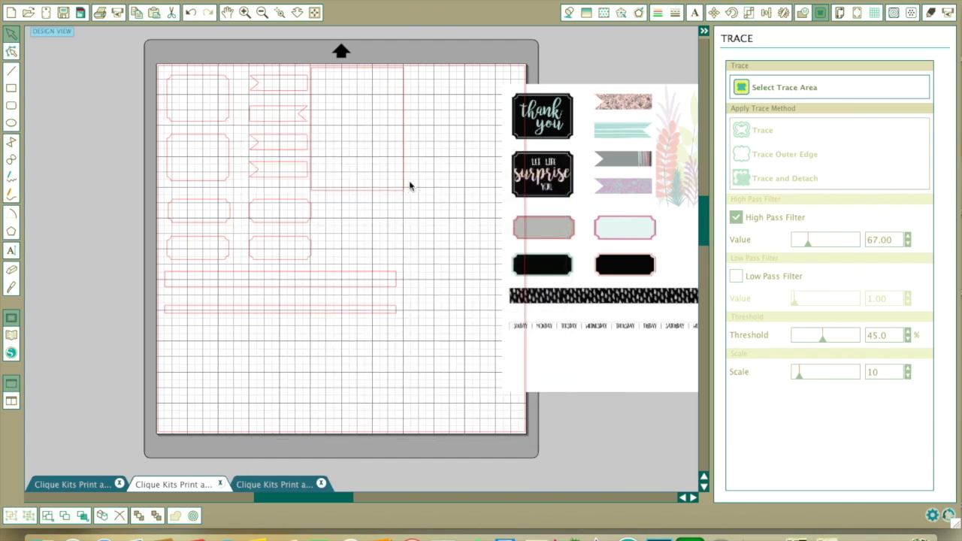
Place the colored print image over the traced cut lines and fine-tune its position until the graphics align with them
mouse_move(632, 152)
left_mouse_down()
mouse_move(530, 239)
mouse_move(251, 149)
mouse_move(273, 159)
mouse_move(285, 132)
left_mouse_up()
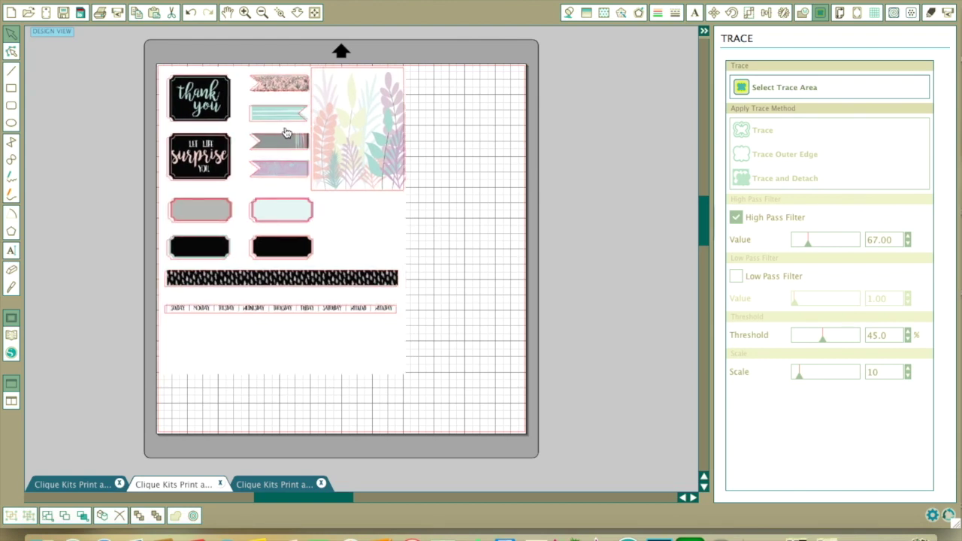
mouse_move(285, 132)
left_mouse_down()
mouse_move(336, 130)
mouse_move(285, 133)
left_mouse_up()
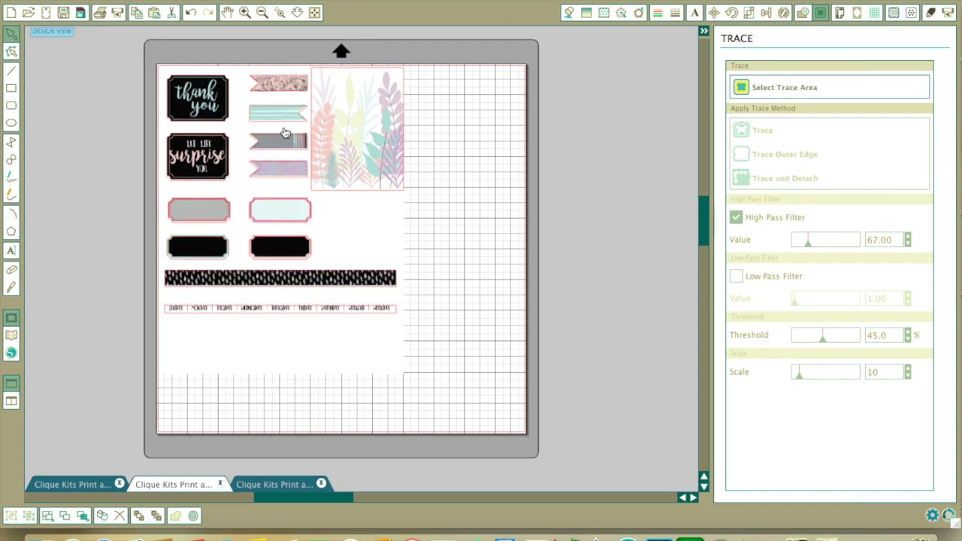
left_click_drag(285, 133, 285, 134)
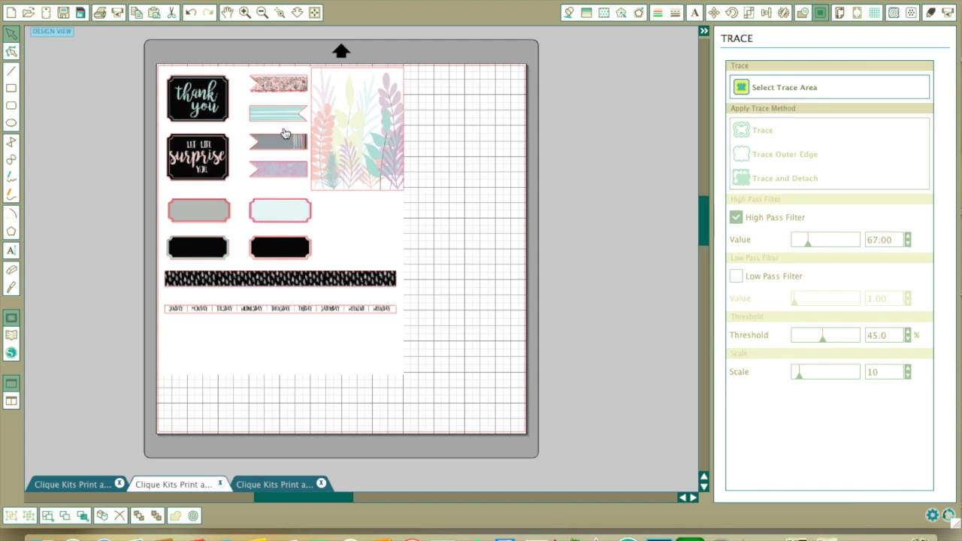
left_click_drag(285, 134, 285, 133)
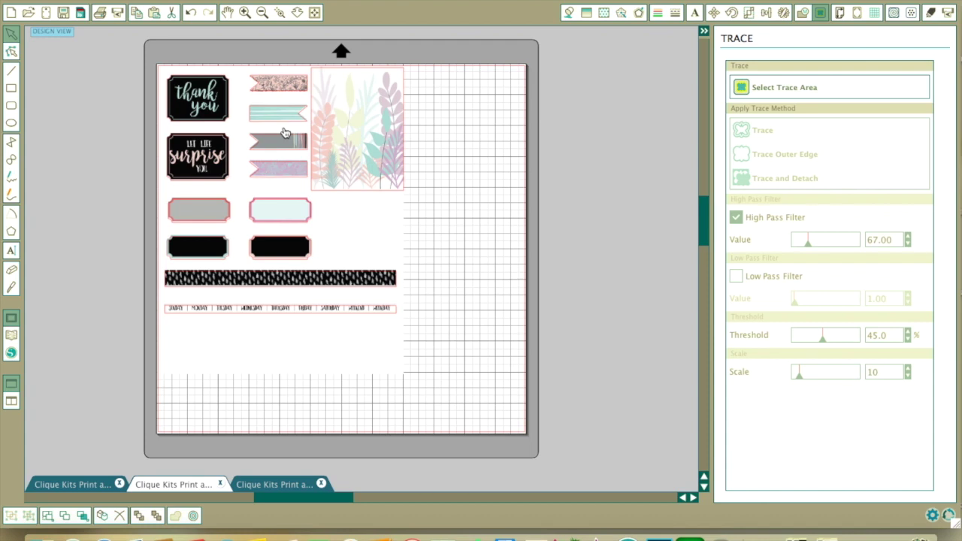
left_click_drag(285, 134, 285, 134)
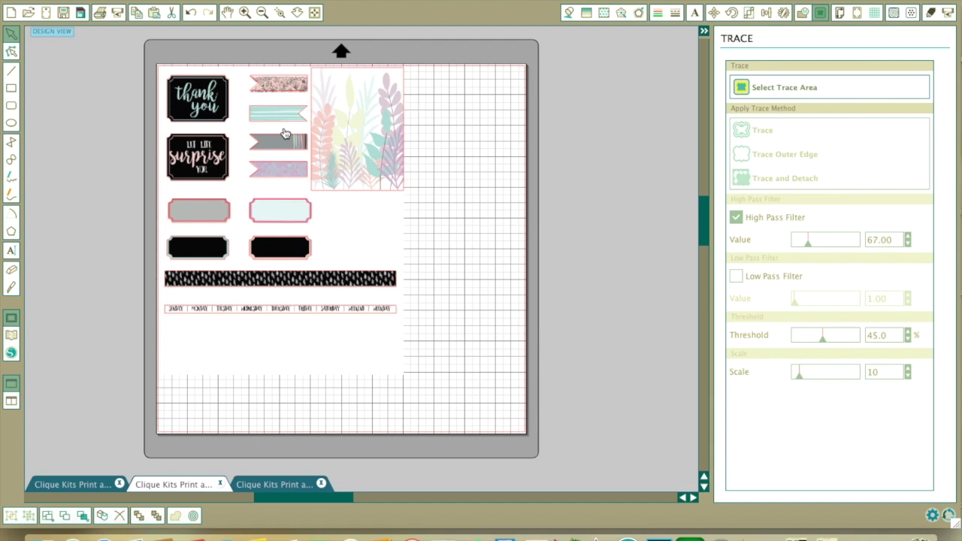
left_click_drag(285, 132, 286, 133)
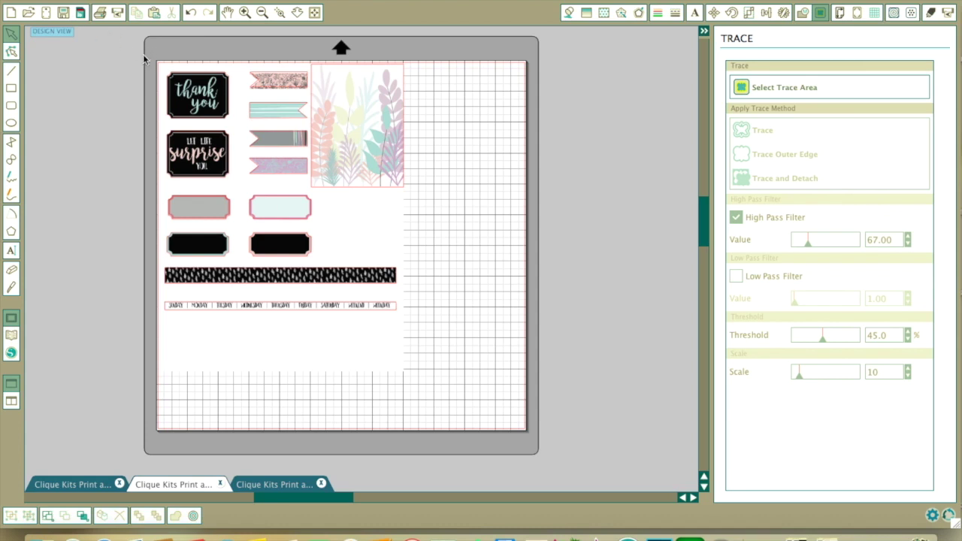
Group the print image with all of its cut lines and move the group away from the page's upper-left corner
left_click(232, 100)
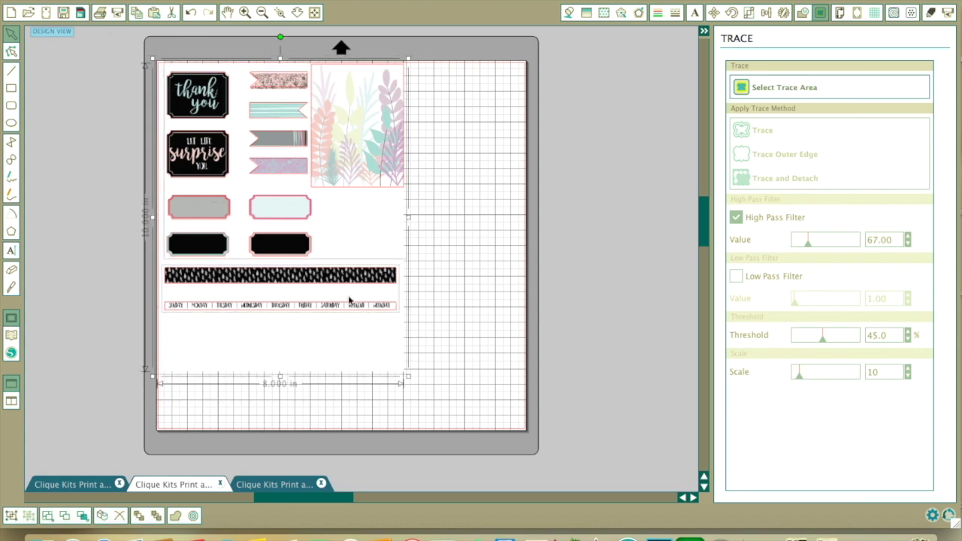
right_click(258, 141)
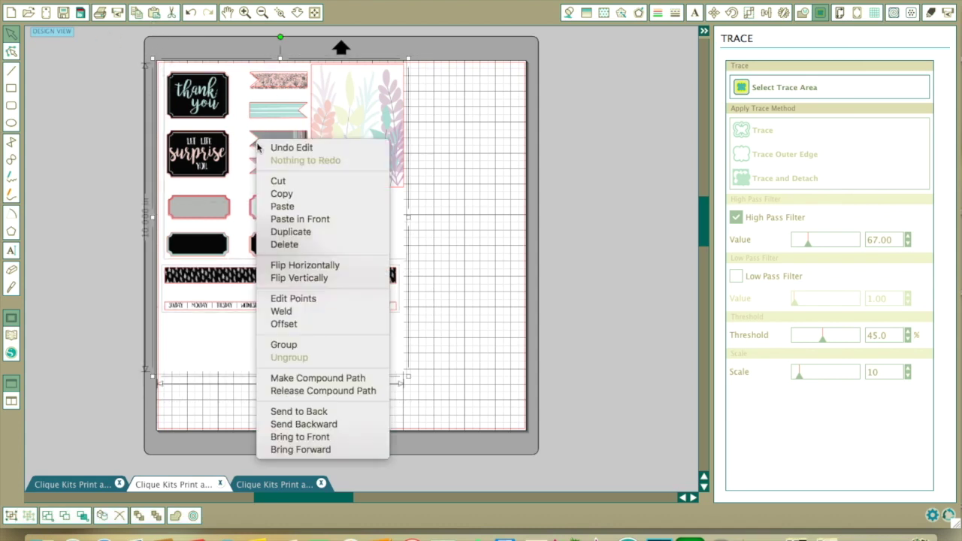
left_click(315, 344)
left_click_drag(252, 134, 279, 143)
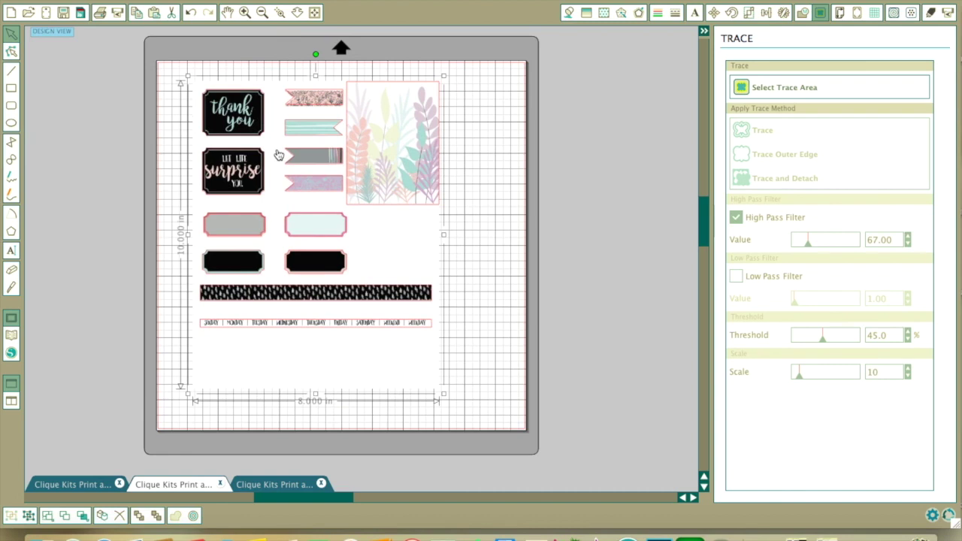
left_click_drag(276, 128, 260, 137)
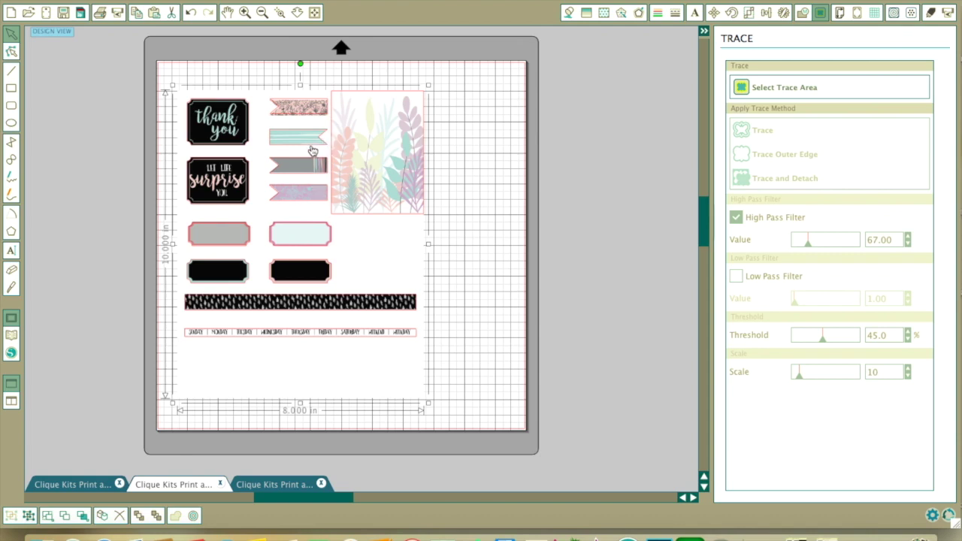
left_click_drag(292, 150, 298, 138)
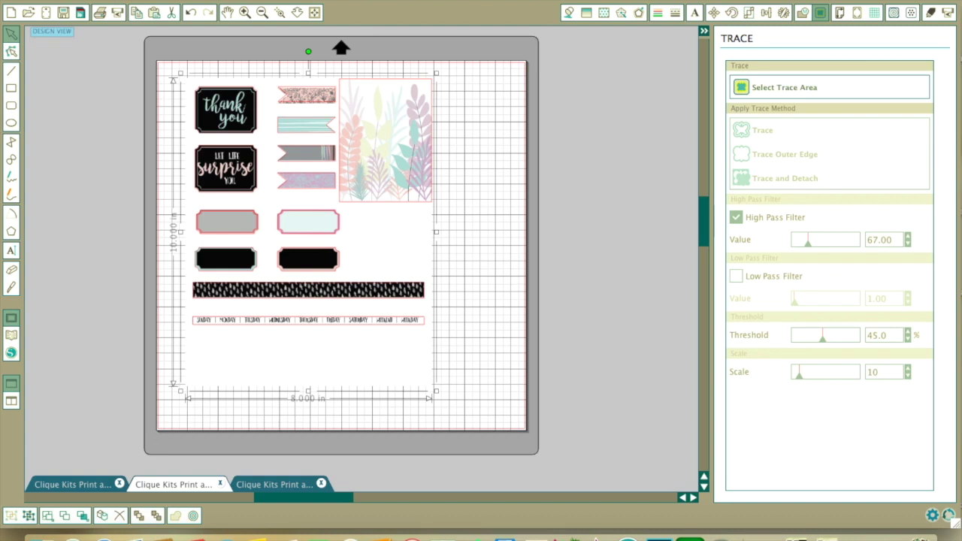
left_click_drag(311, 146, 312, 157)
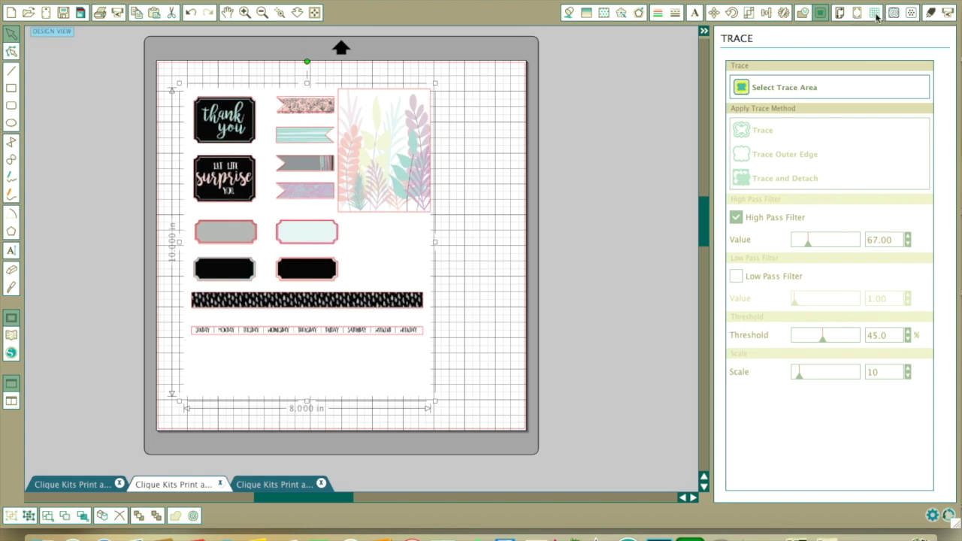
Set the design page size to Letter, 8.5 x 11.0 in
left_click(839, 14)
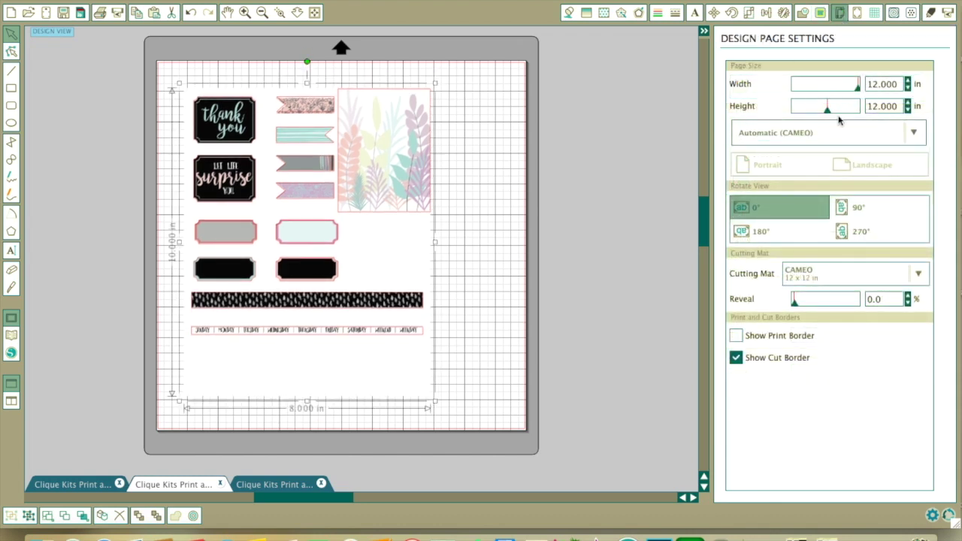
left_click(914, 135)
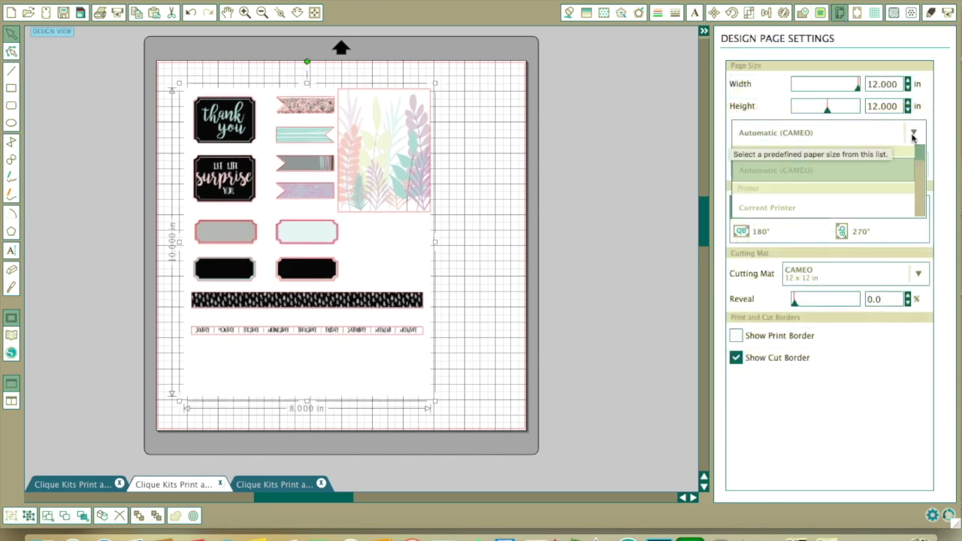
left_click(772, 243)
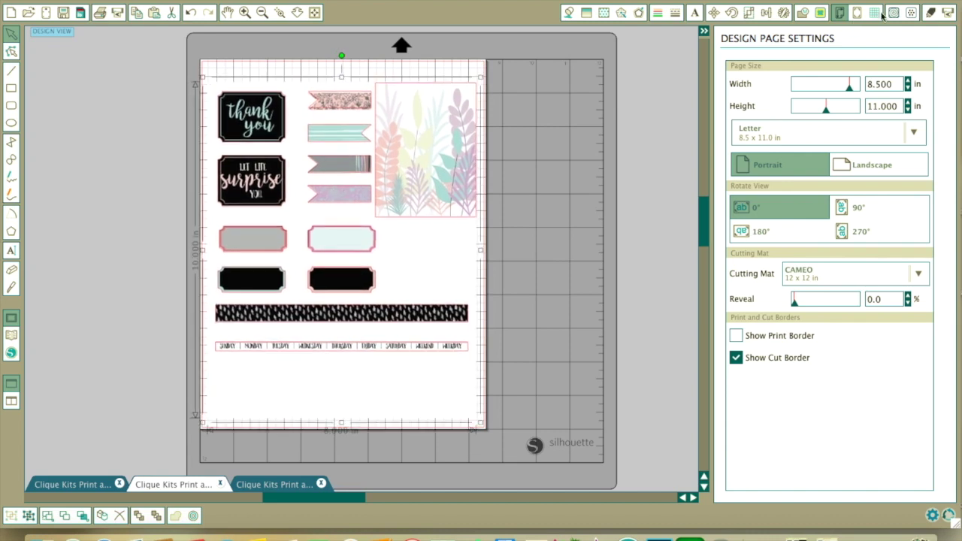
Turn on Type 1 registration marks for CAMEO, Portrait and Curio
left_click(857, 15)
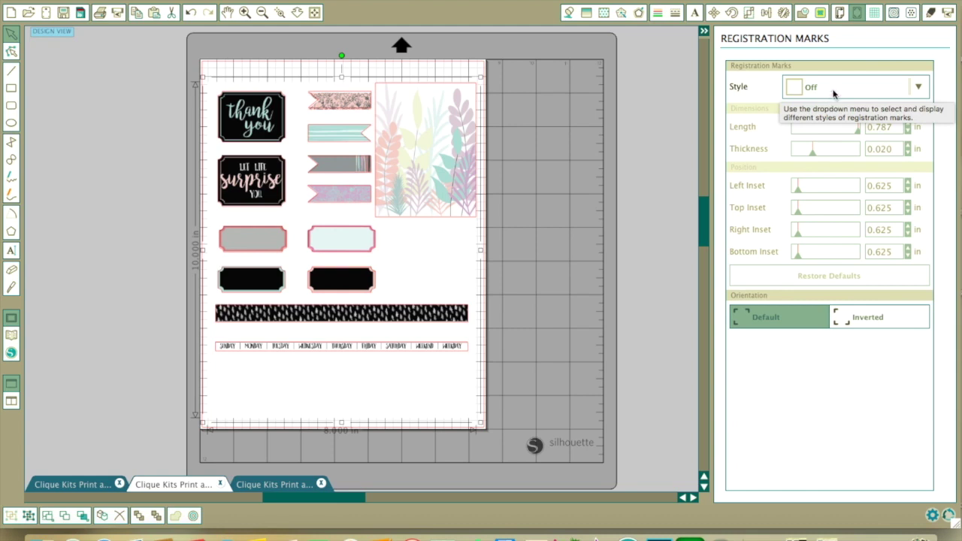
left_click(836, 89)
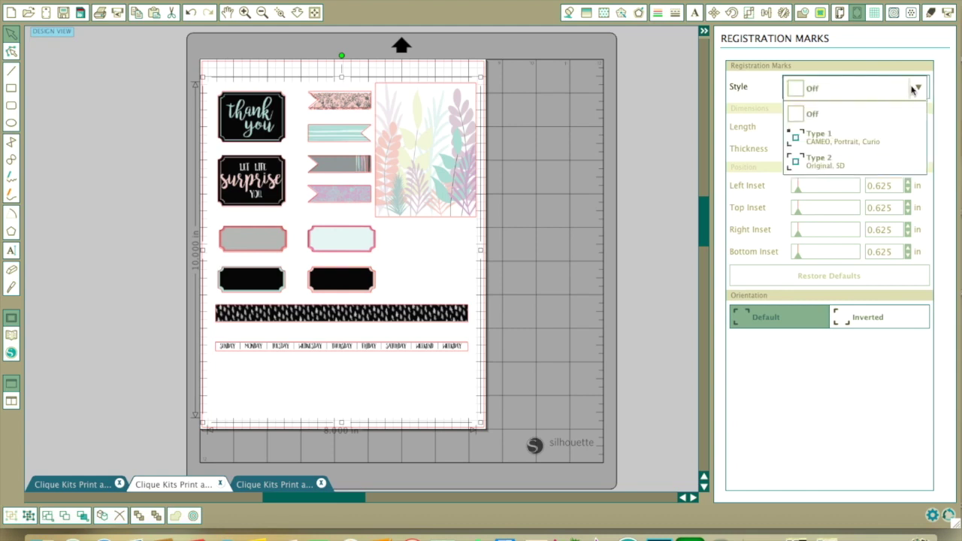
left_click(825, 142)
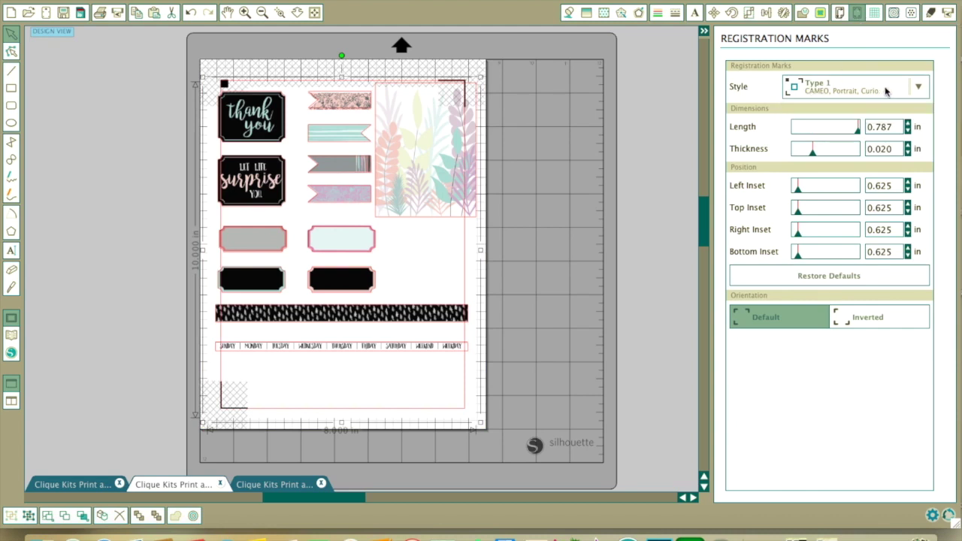
left_click(916, 91)
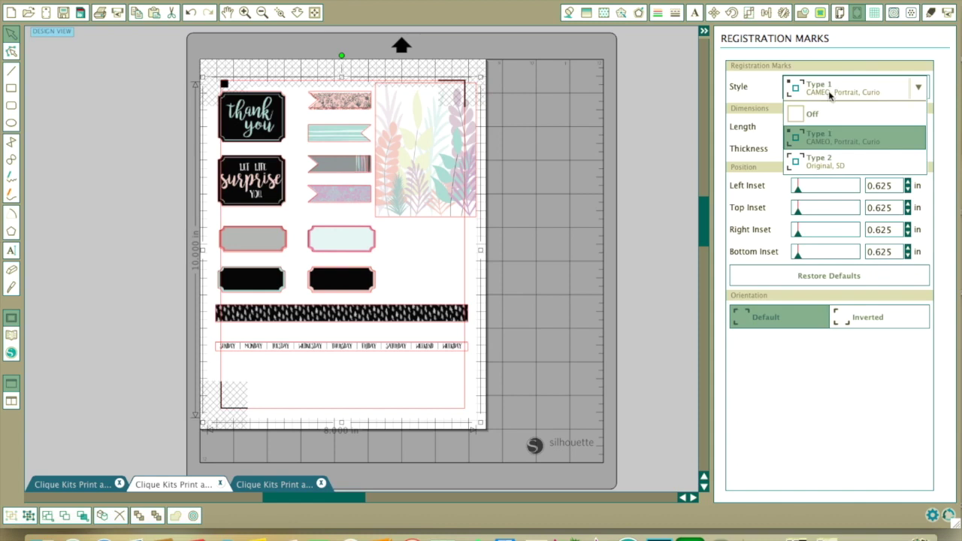
left_click(823, 143)
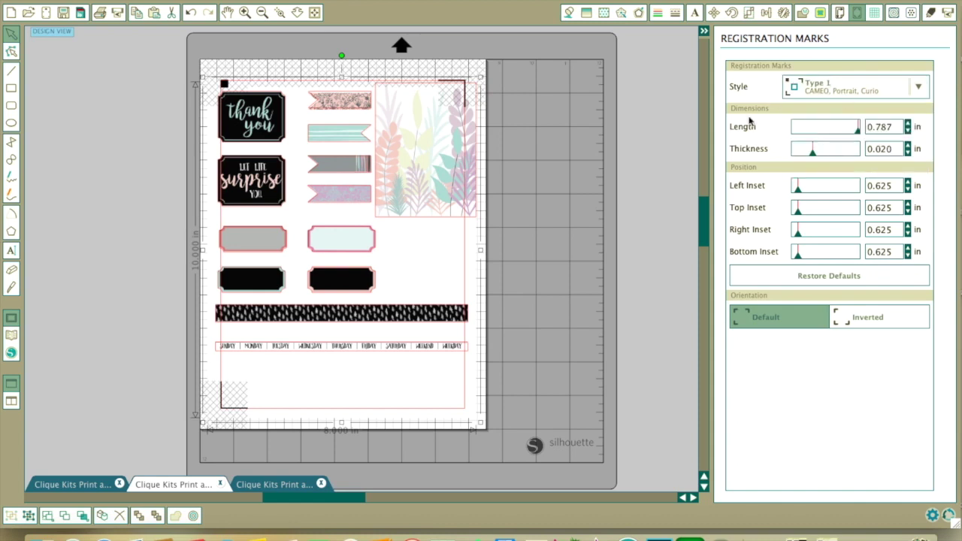
Move the grouped design below the upper registration marks and shrink it to about 7.324 in wide by 9.662 in tall
left_click_drag(304, 97, 319, 148)
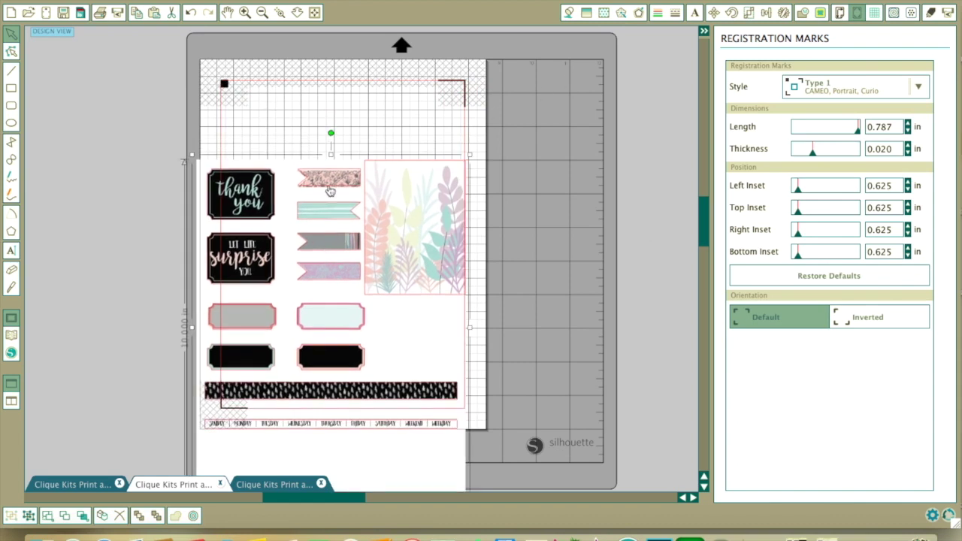
left_click_drag(345, 197, 356, 145)
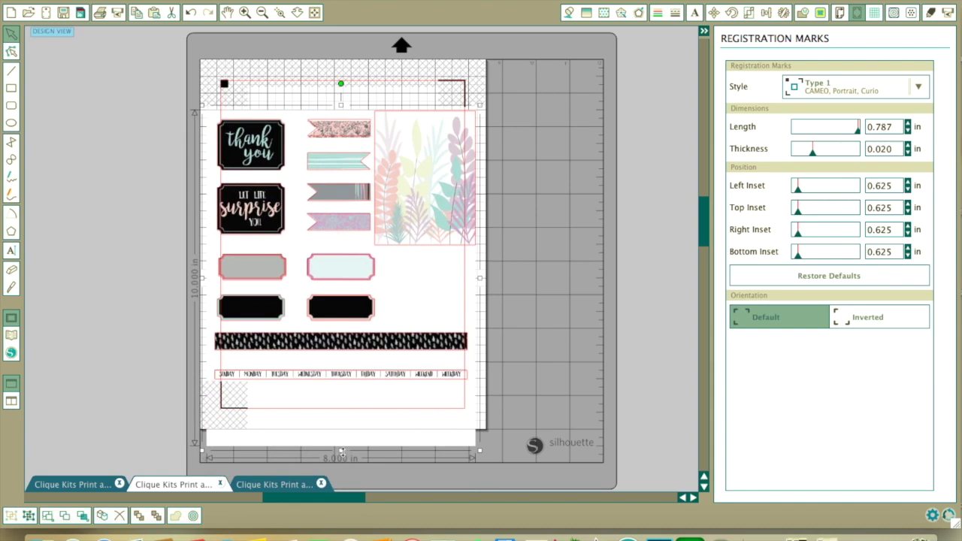
left_click_drag(342, 452, 342, 444)
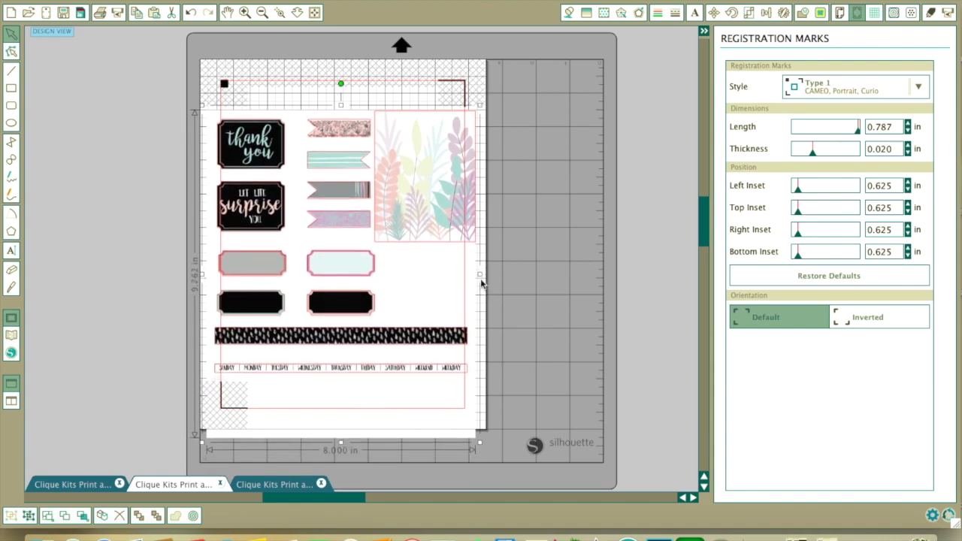
left_click_drag(480, 275, 466, 275)
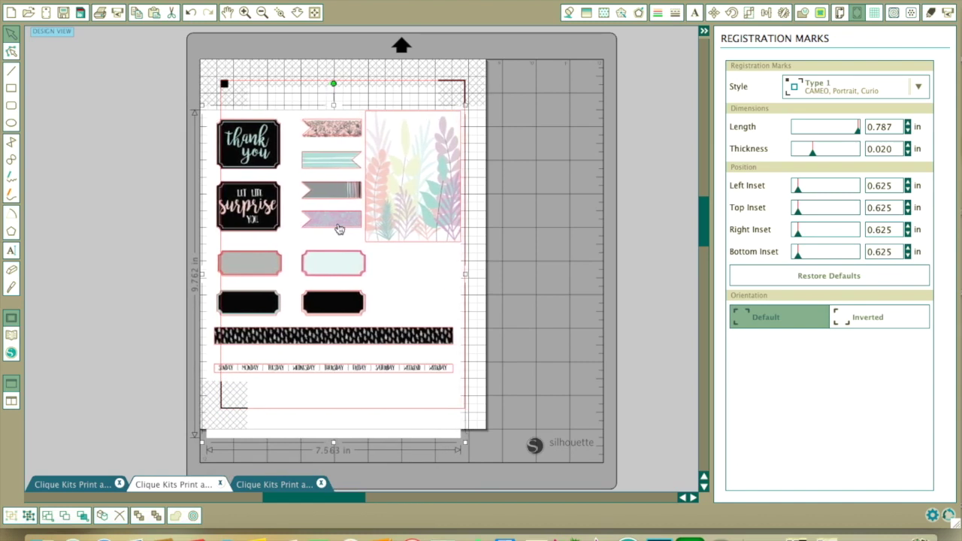
left_click_drag(203, 276, 211, 275)
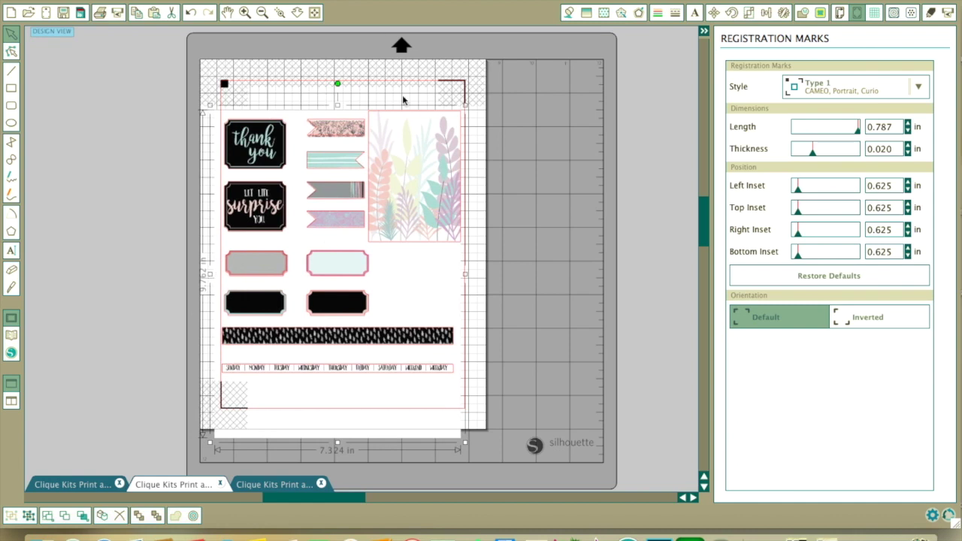
left_click_drag(337, 105, 338, 108)
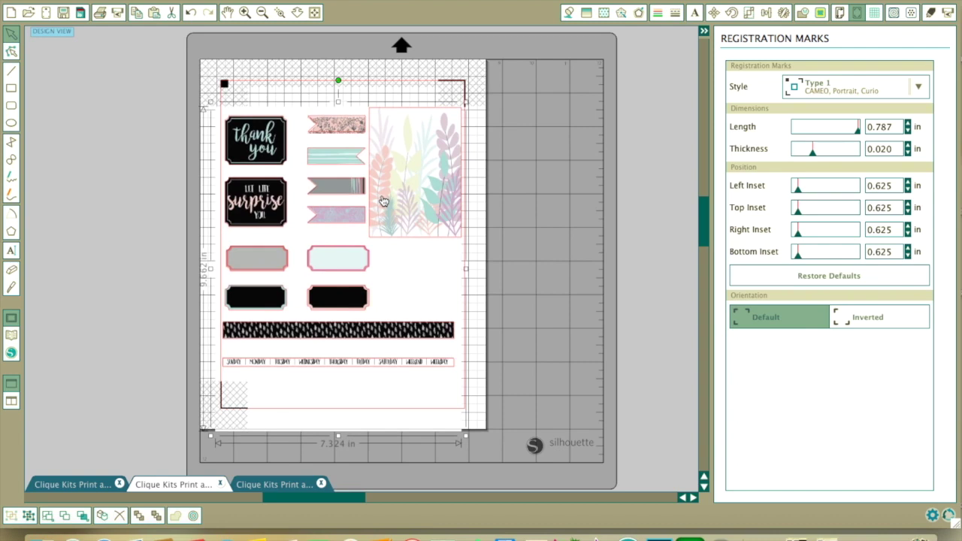
Stretch the grouped design to about 9.940 in tall and fine-tune its position so the graphics sit between the registration marks
left_click_drag(384, 202, 385, 203)
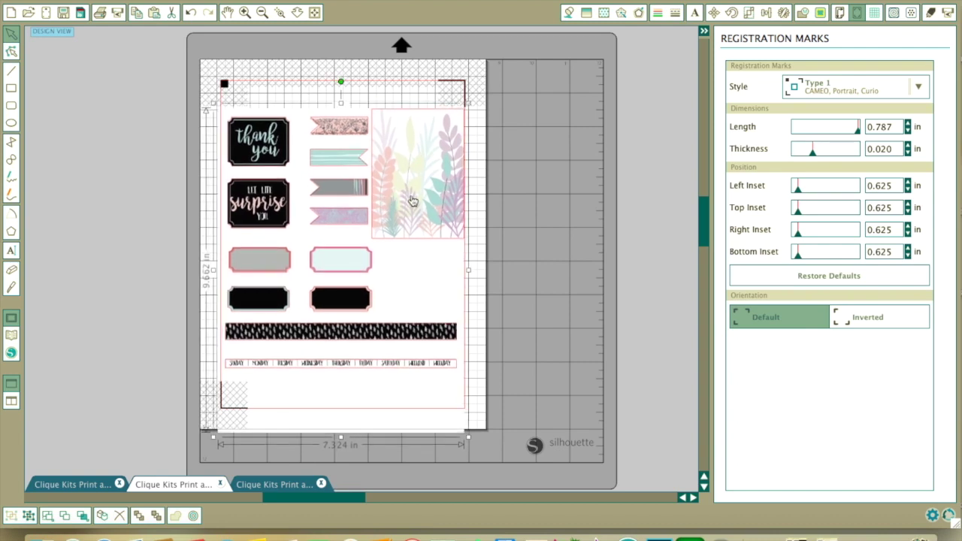
left_click_drag(318, 376, 319, 380)
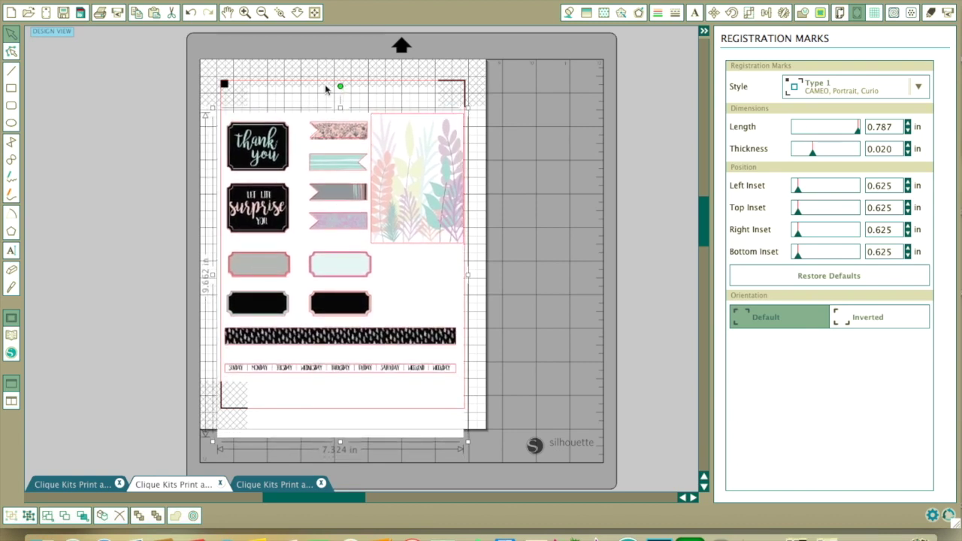
left_click_drag(340, 108, 341, 104)
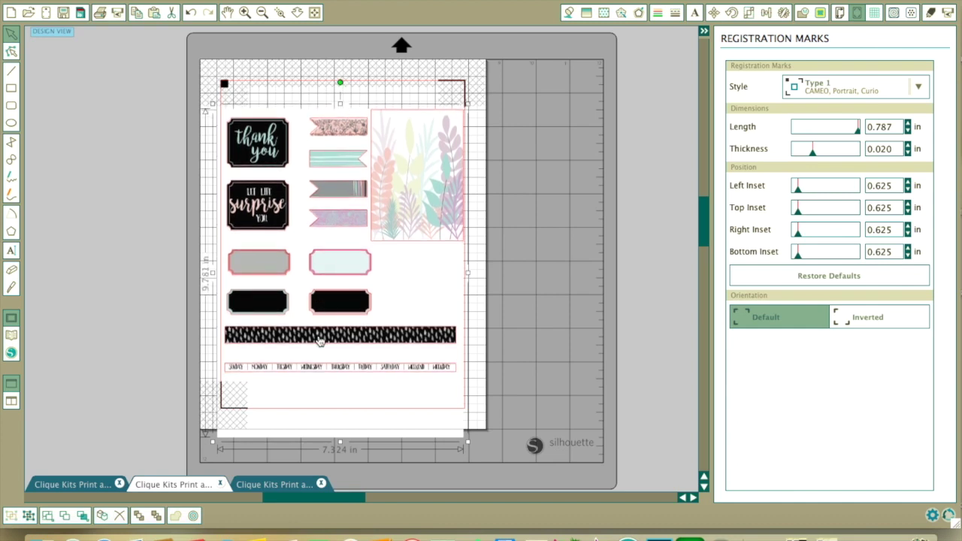
left_click_drag(395, 303, 399, 307)
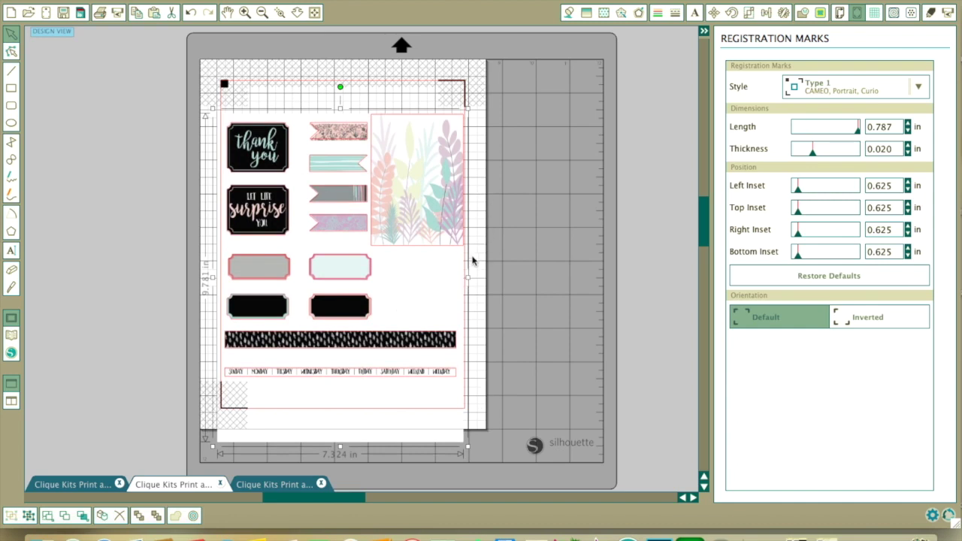
left_click_drag(340, 109, 341, 106)
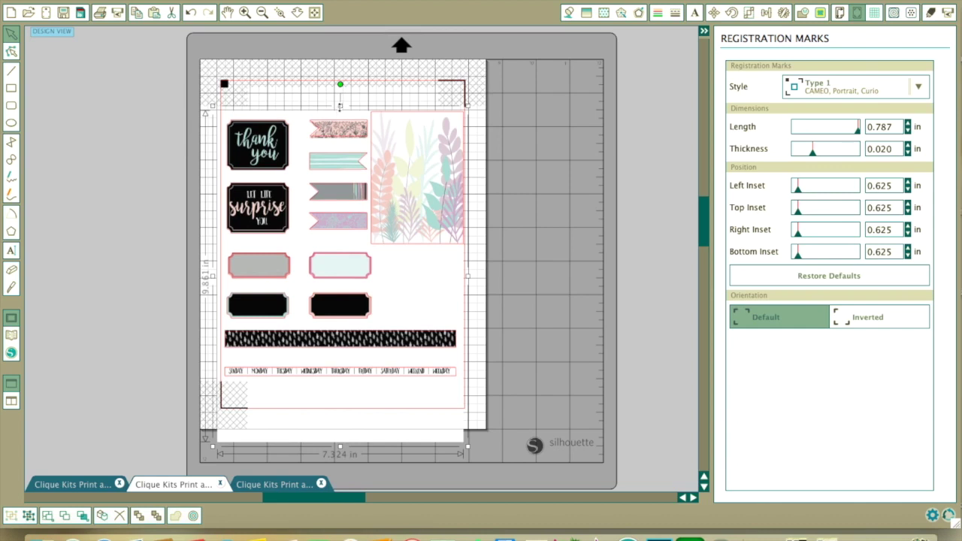
left_click_drag(341, 106, 341, 102)
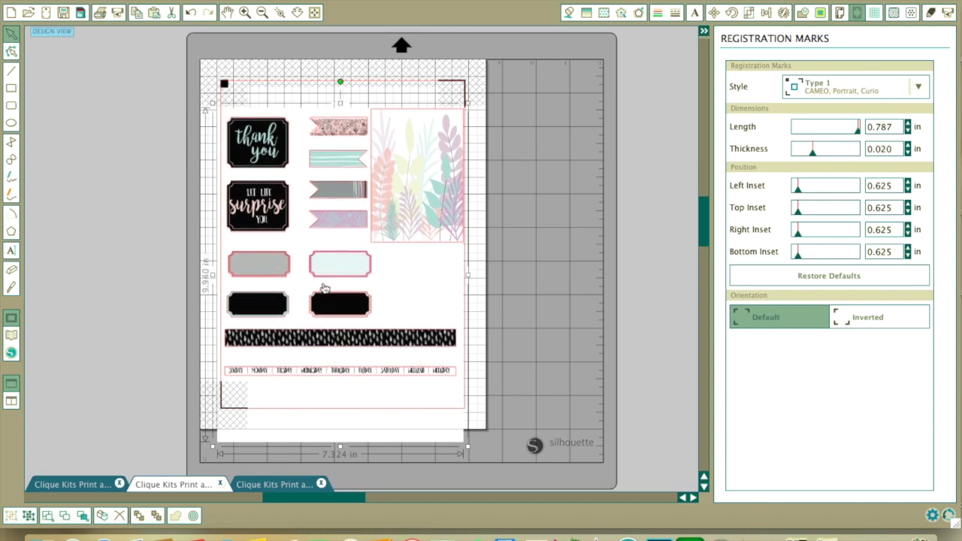
left_click_drag(370, 285, 367, 284)
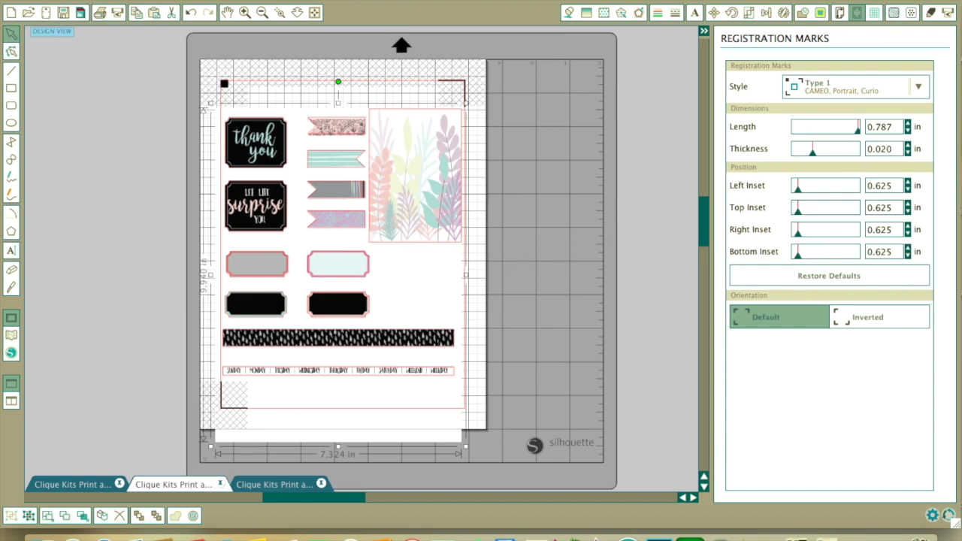
Print one copy of all pages on the Photosmart 7520 series with Default Settings and check the print queue
left_click(134, 0)
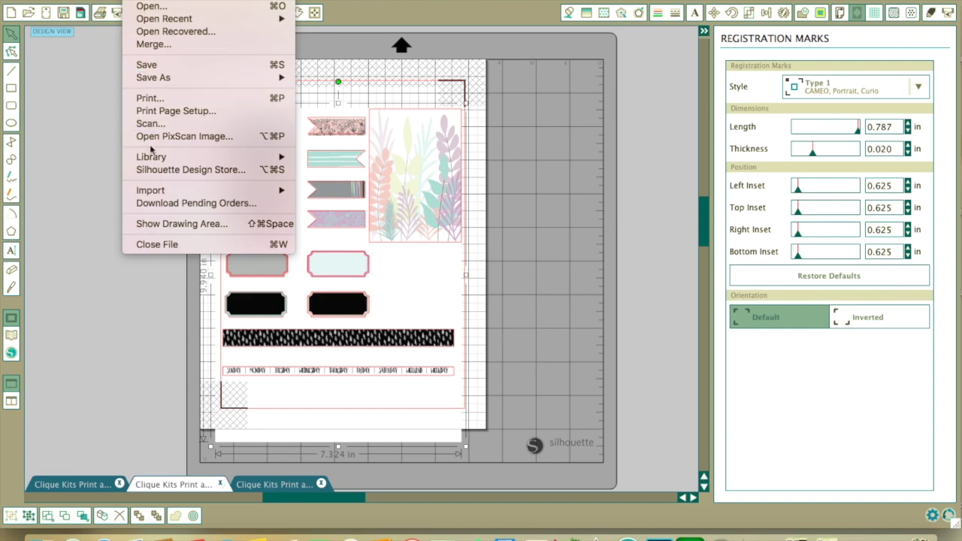
left_click(149, 99)
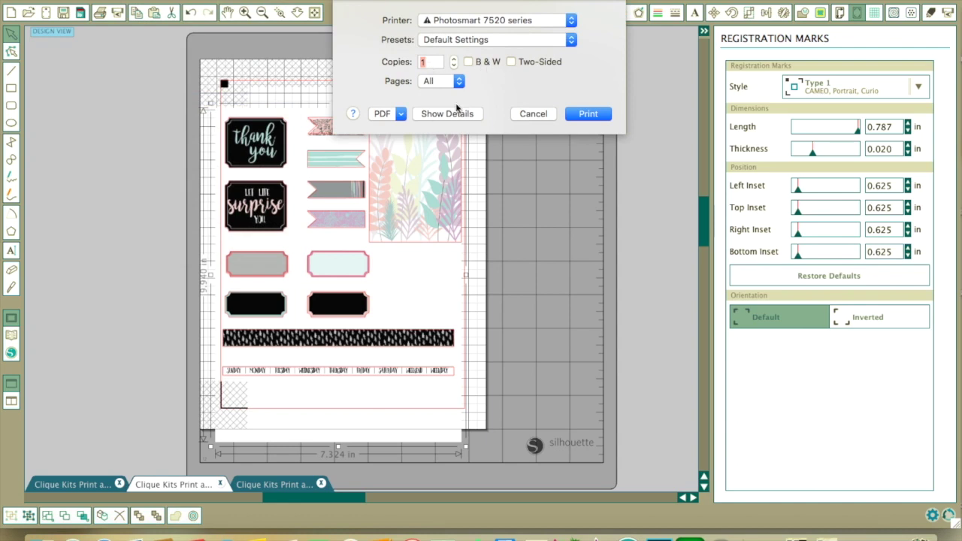
left_click(505, 40)
left_click(504, 41)
left_click(459, 81)
left_click(464, 87)
left_click(589, 113)
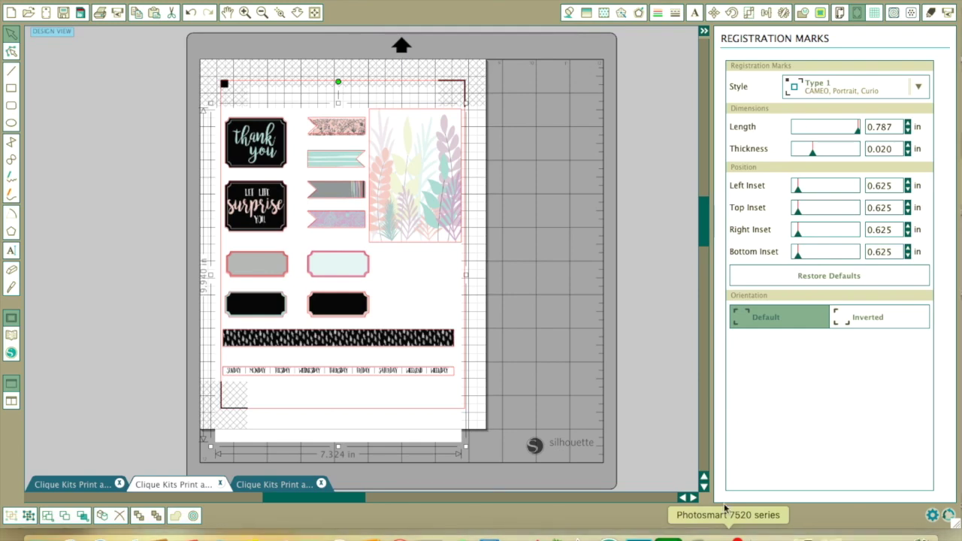
left_click(728, 535)
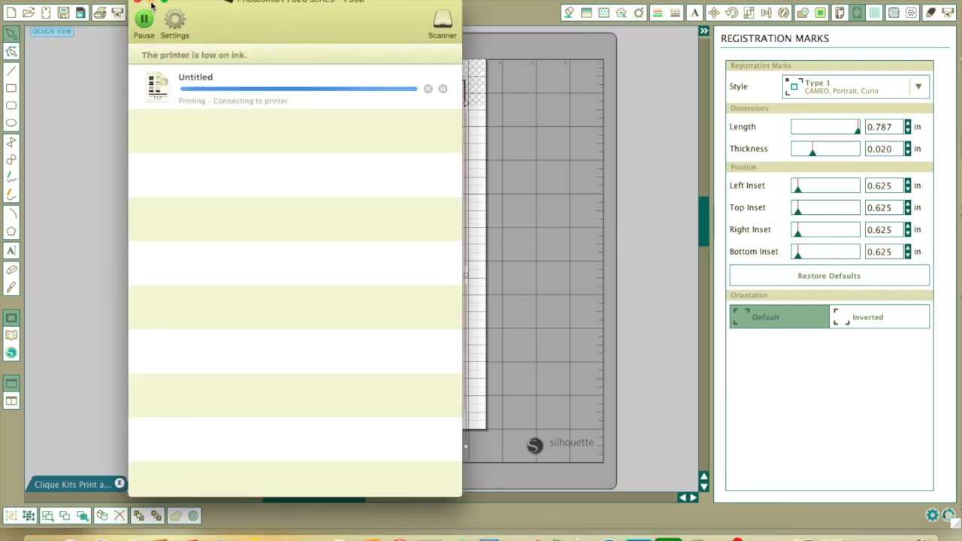
left_click(150, 1)
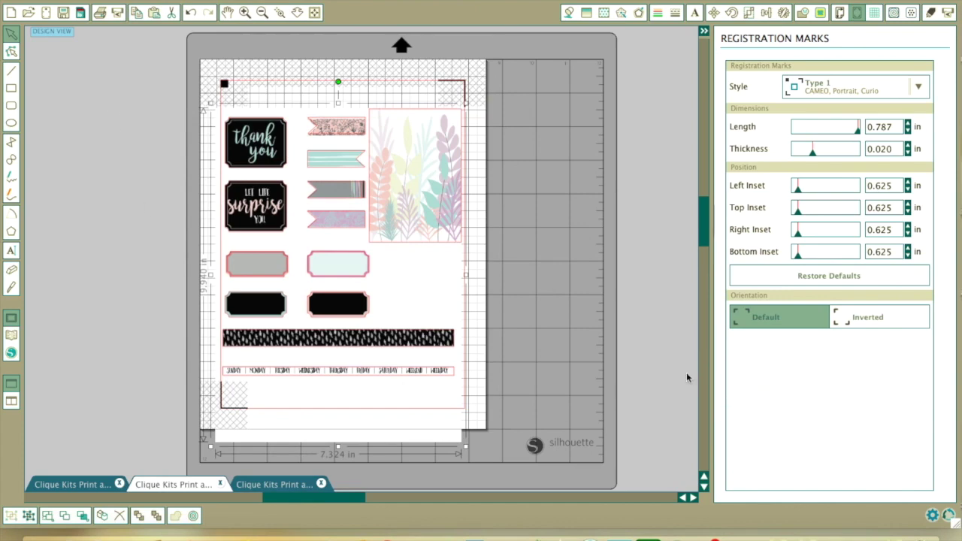
left_click(21, 2)
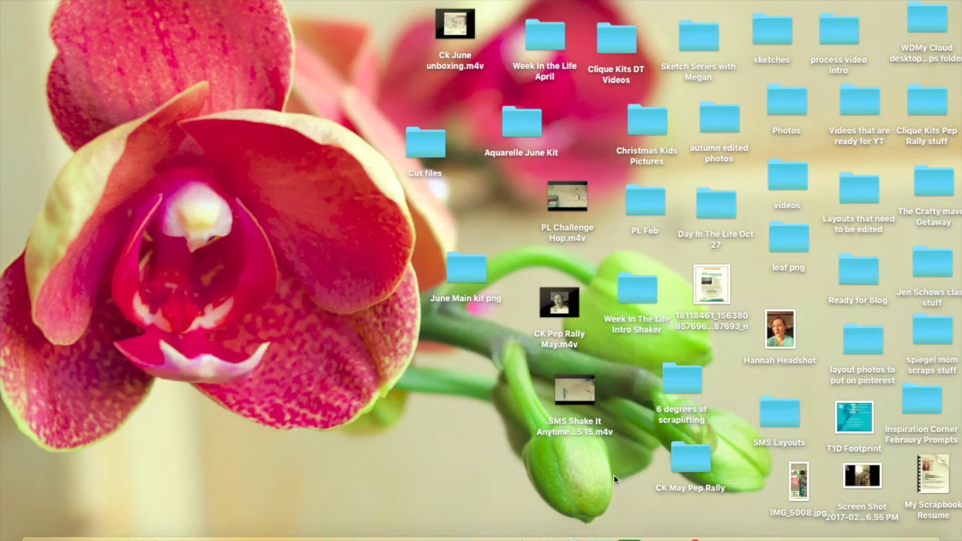
right_click(658, 537)
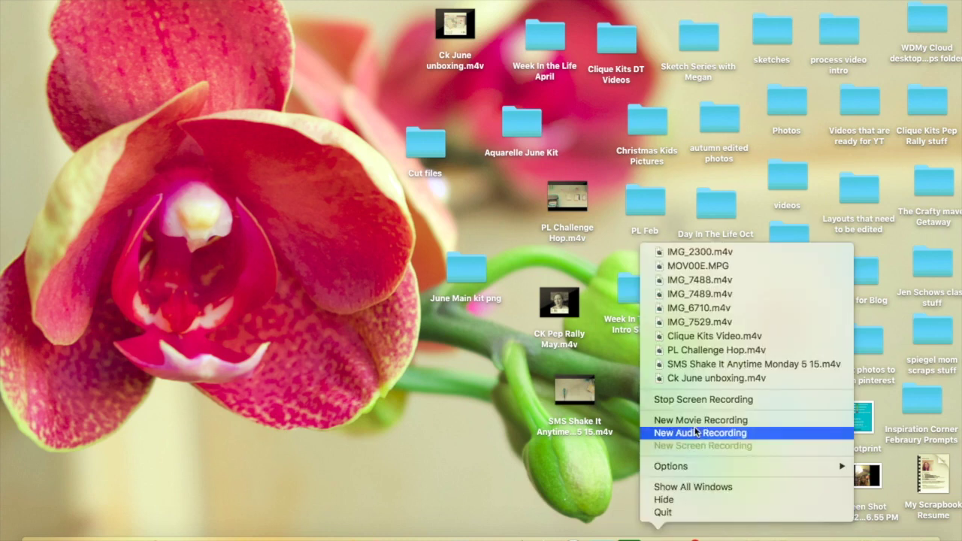
left_click(696, 399)
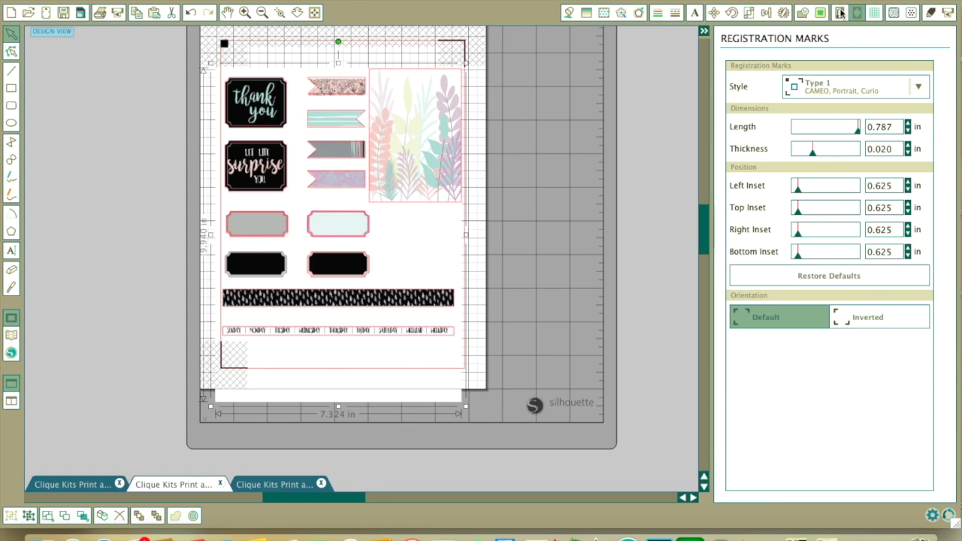
Choose Silhouette brand Vellum as the material type in the cut settings
left_click(931, 16)
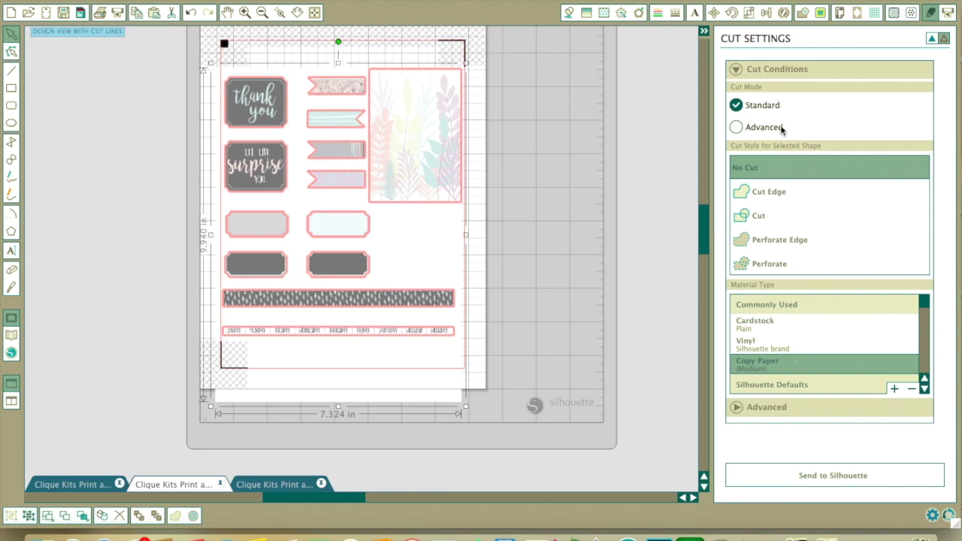
left_click(925, 388)
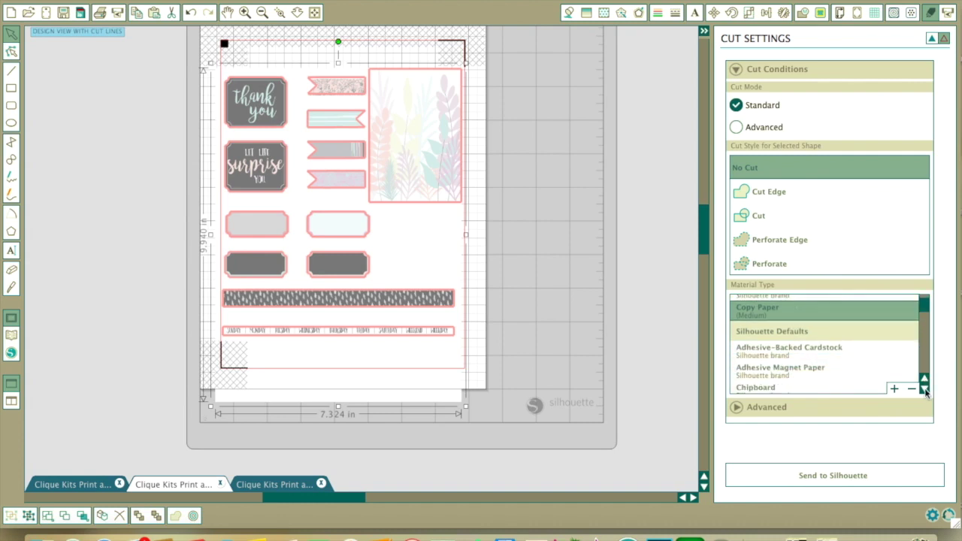
left_click_drag(925, 389, 925, 388)
left_click_drag(925, 390, 926, 390)
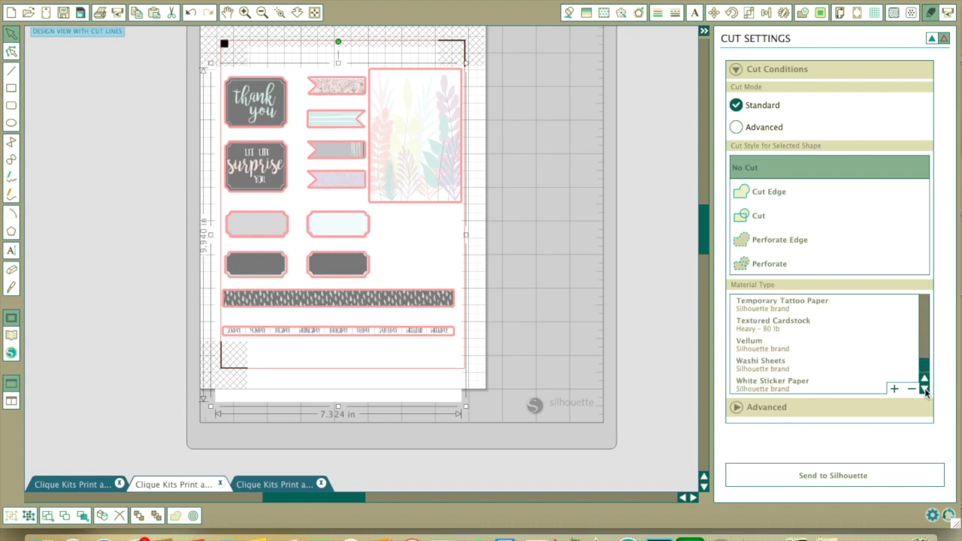
left_click(764, 347)
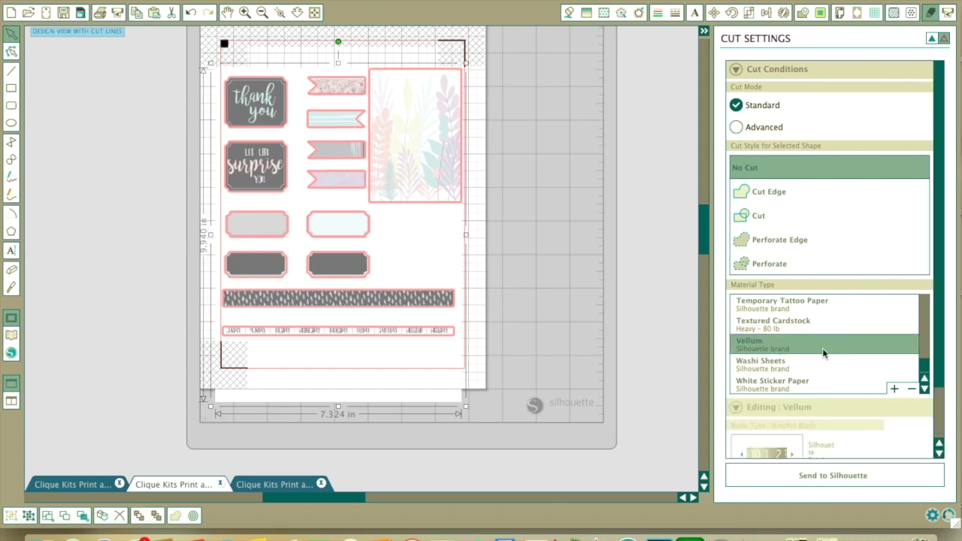
Set the Vellum ratchet blade depth to 2 and send the cut job to the CAMEO 2
left_click_drag(940, 248, 940, 329)
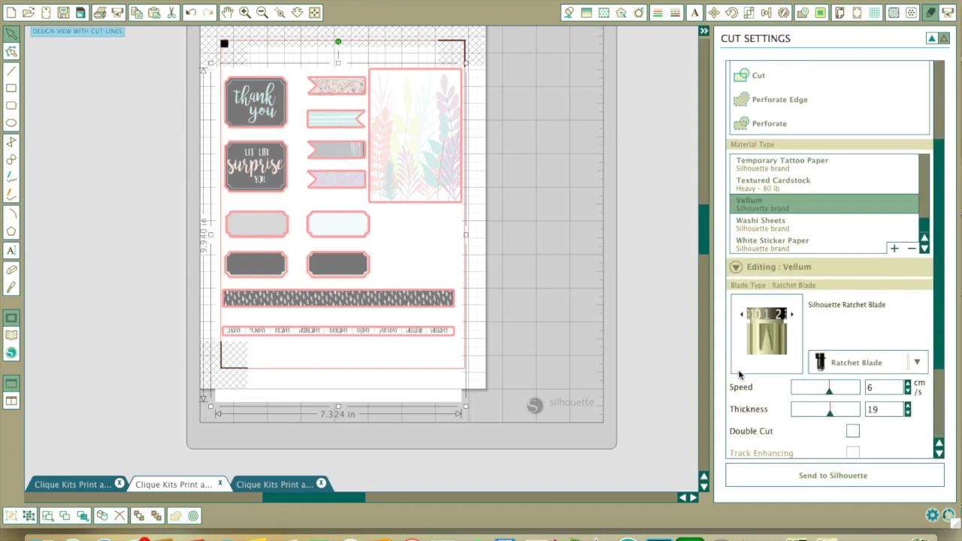
left_click(792, 316)
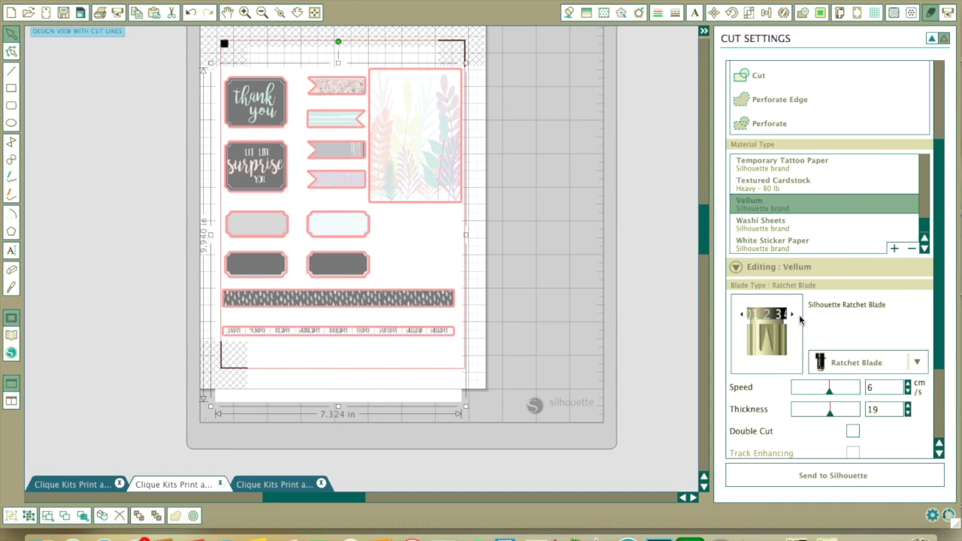
left_click(802, 477)
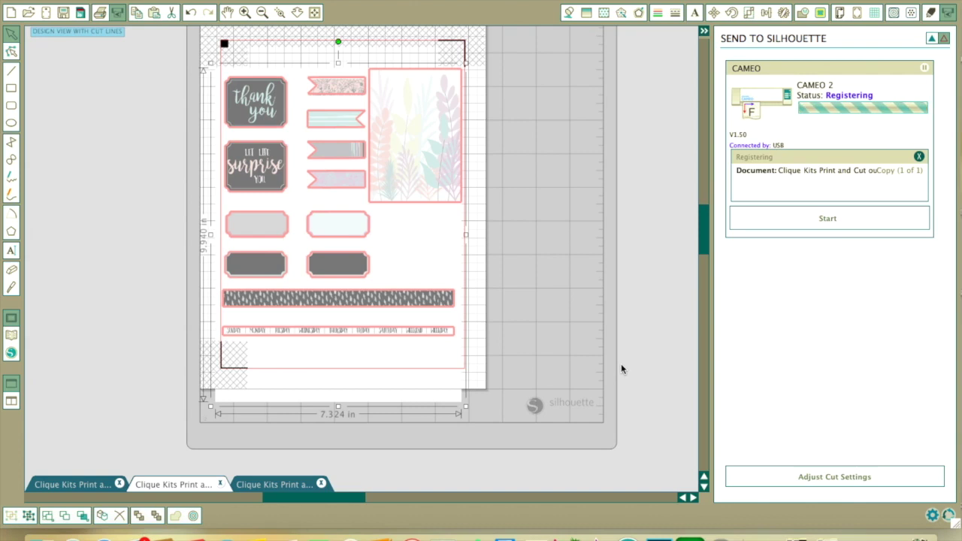
scroll(622, 363, "up", 1)
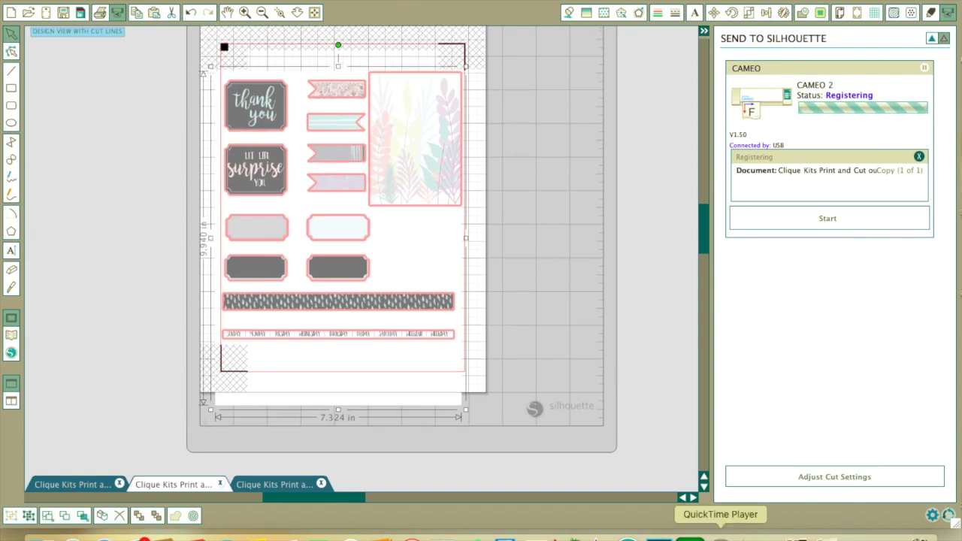
right_click(720, 538)
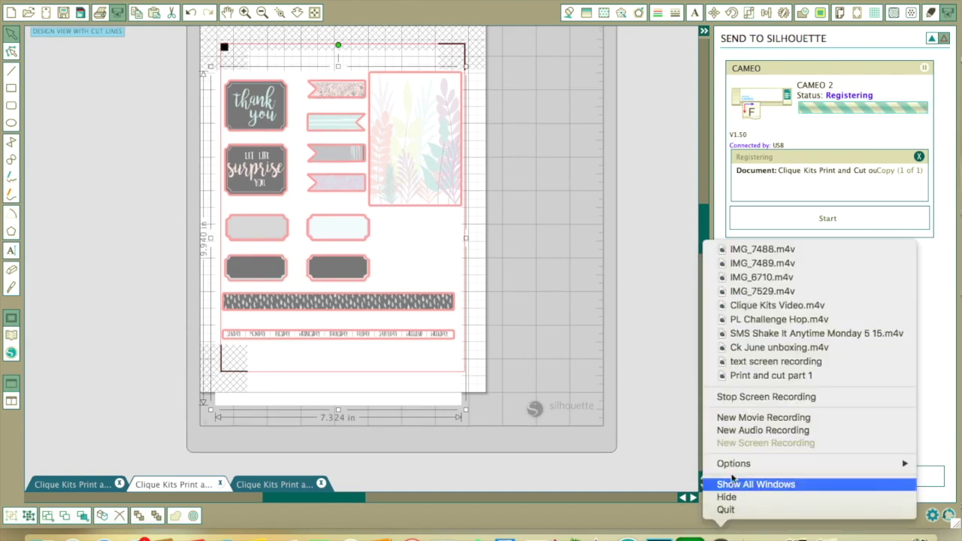
left_click(741, 397)
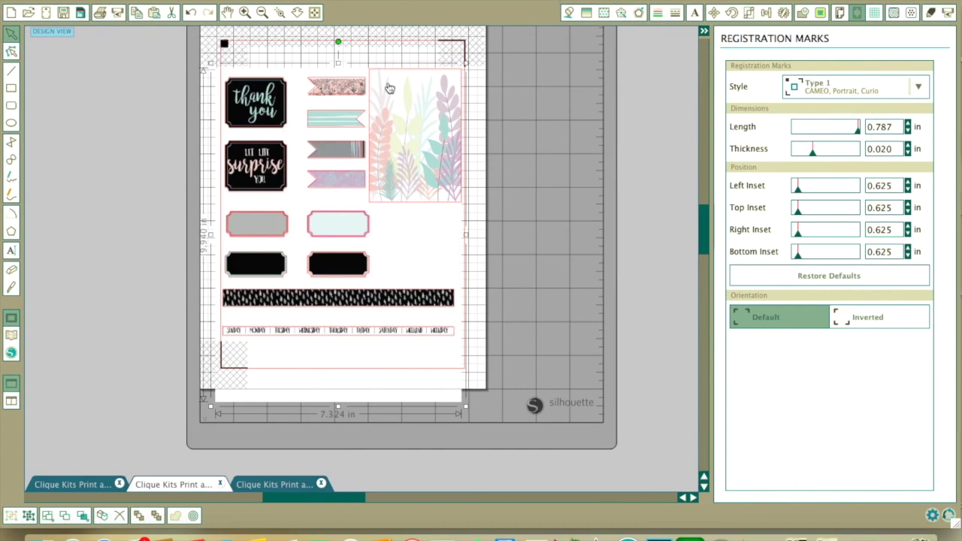
Bring up the cut settings and choose Silhouette brand Vellum as the material type for the Clique Kits sheet
left_click(930, 15)
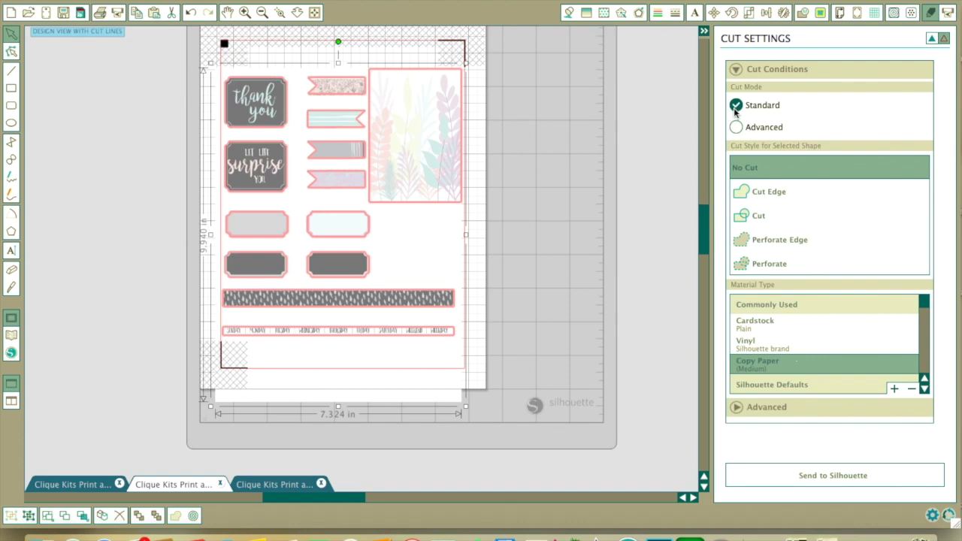
left_click(925, 389)
scroll(924, 388, "down", 5)
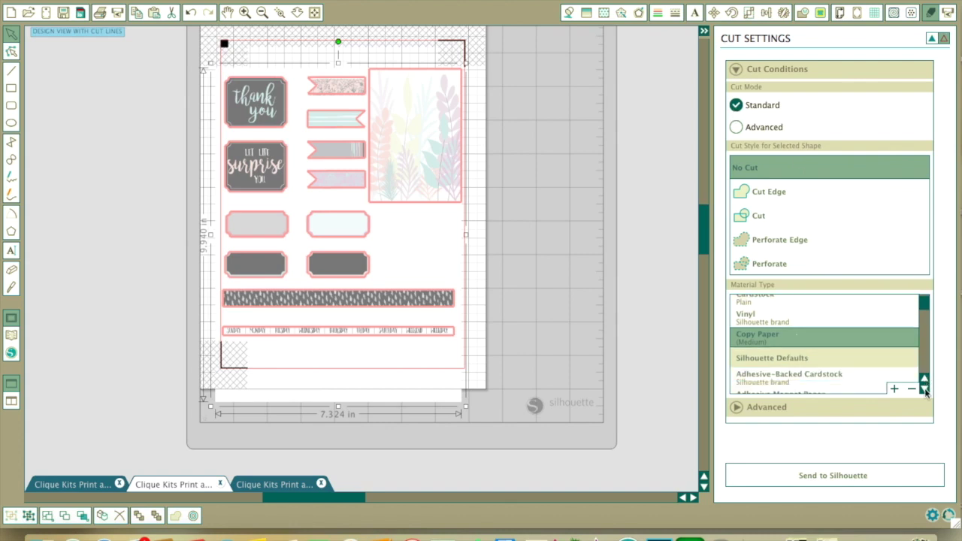
scroll(925, 389, "down", 10)
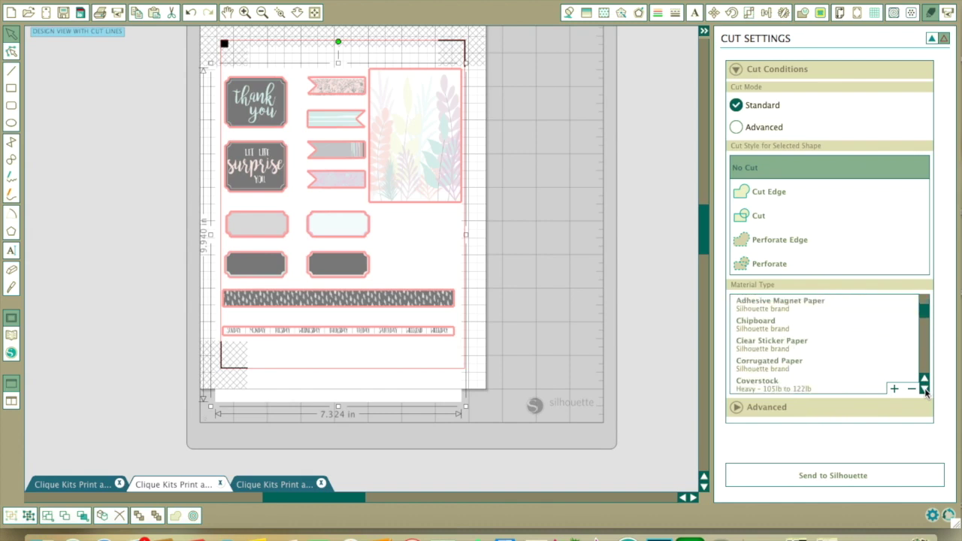
scroll(926, 391, "down", 10)
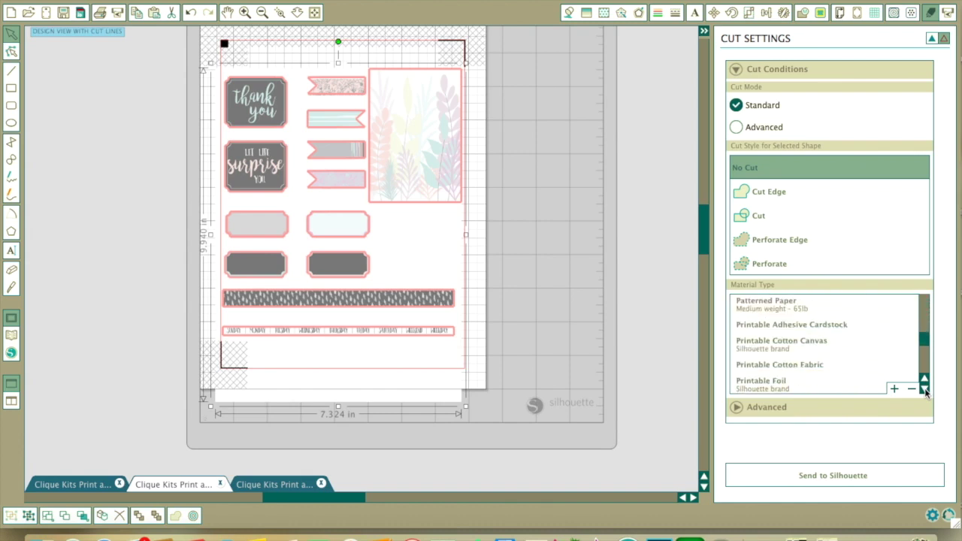
scroll(926, 391, "down", 8)
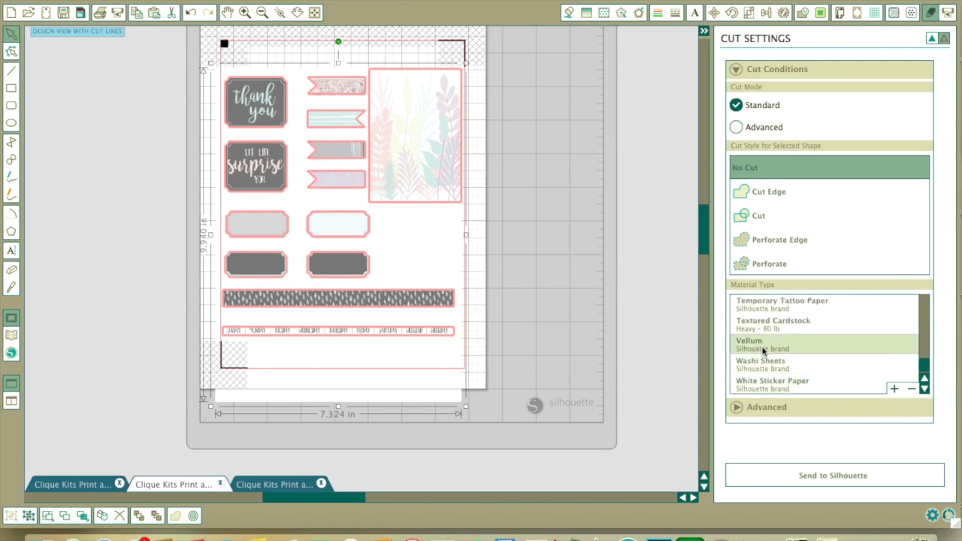
left_click(762, 345)
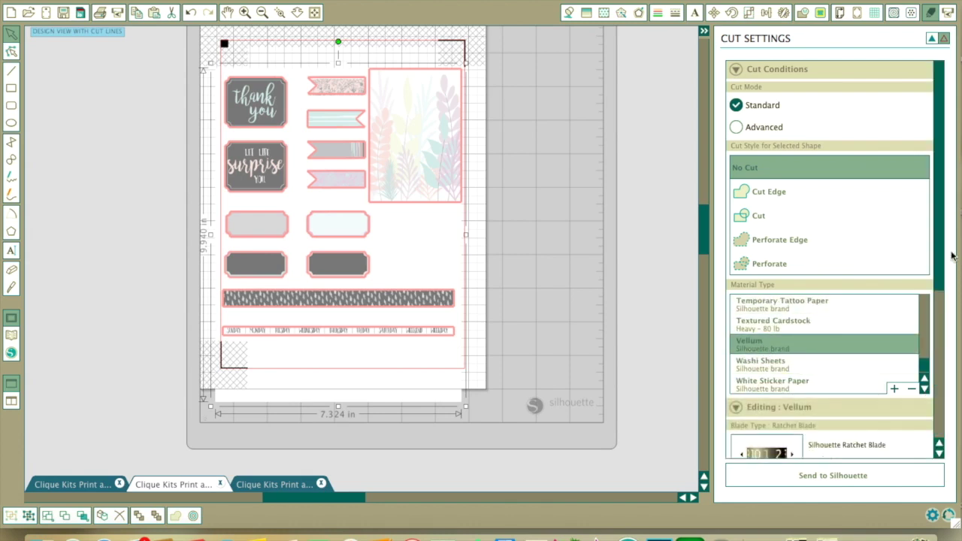
Adjust the ratchet blade depth for Vellum and send the cut job to the CAMEO 2
left_click_drag(939, 248, 929, 331)
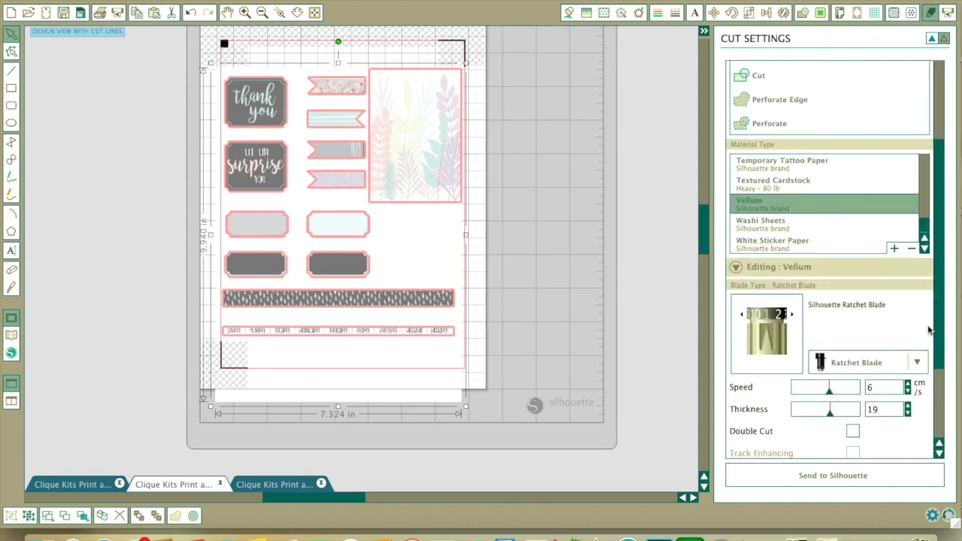
left_click(792, 315)
left_click(792, 315)
left_click(800, 475)
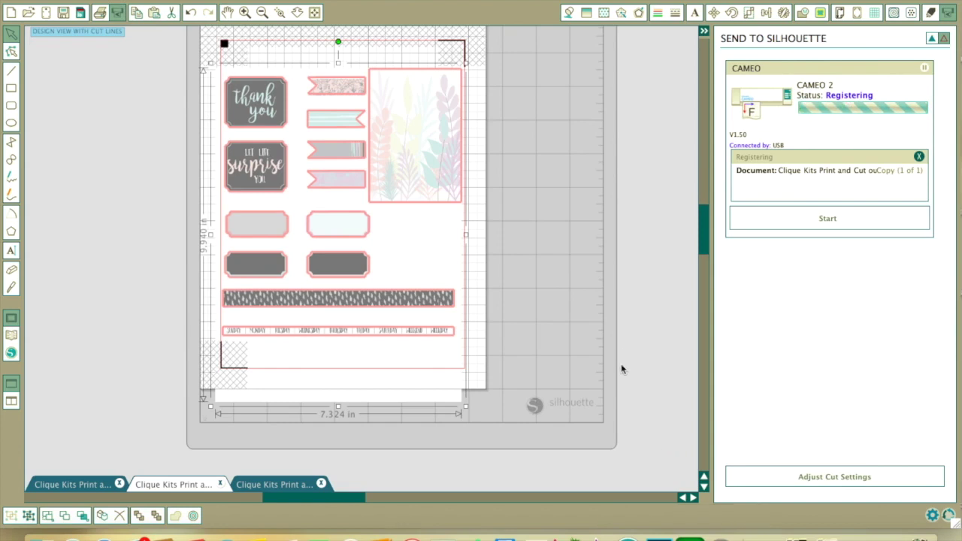
scroll(621, 363, "up", 1)
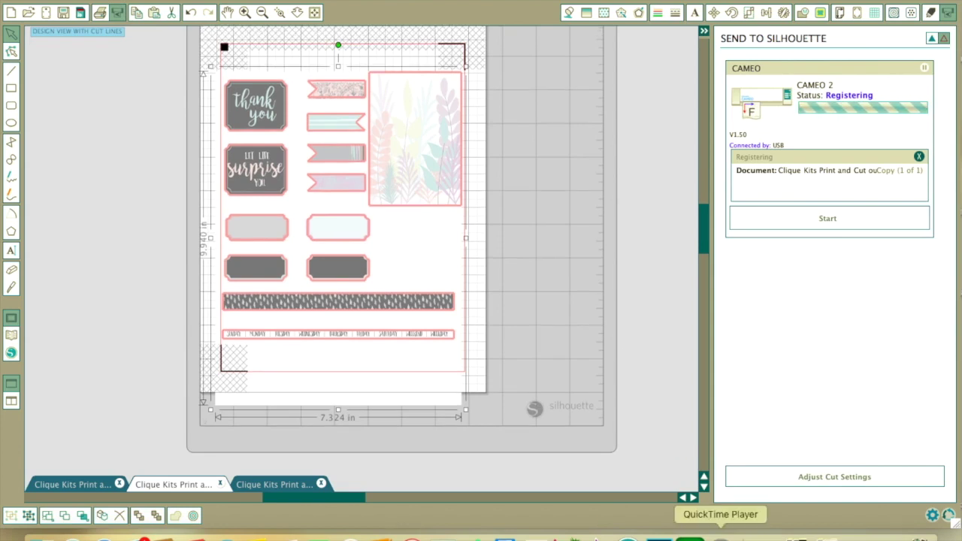
right_click(720, 538)
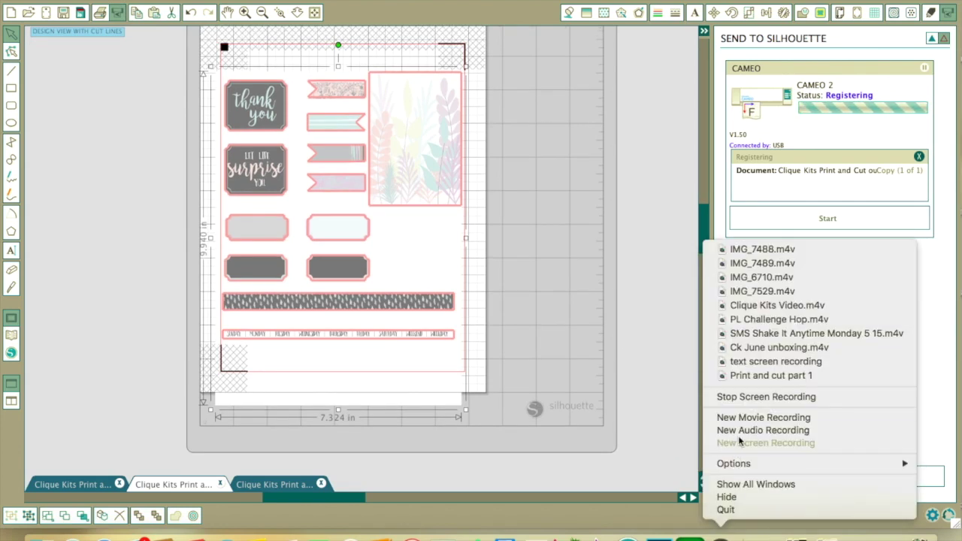
left_click(741, 398)
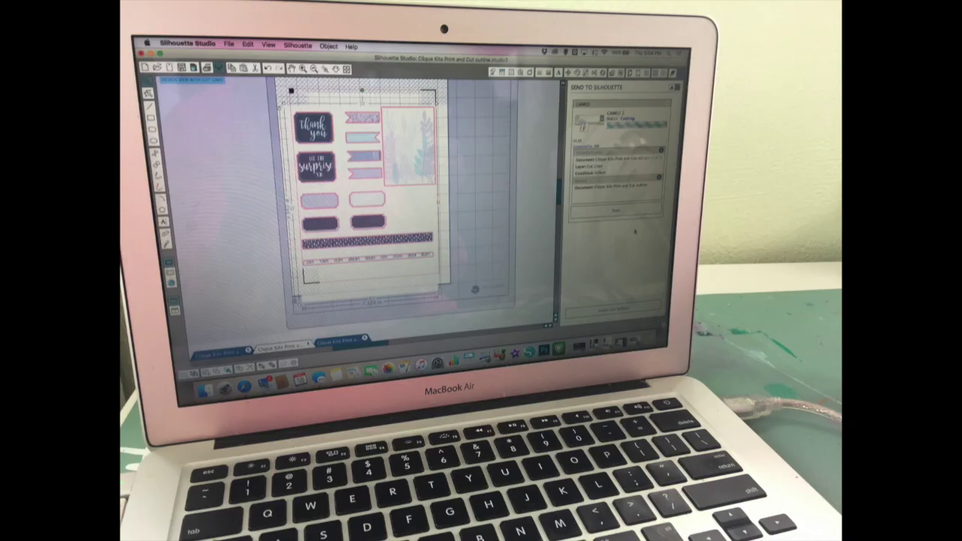